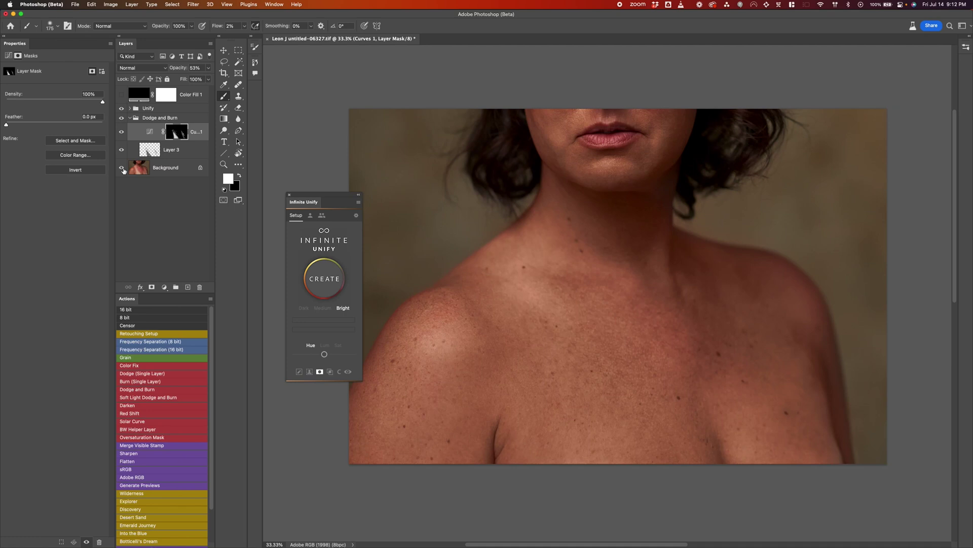
Step: Hide and reshow the retouch groups twice to compare with the original tan lines, then collapse Dodge and Burn
alt+click(122, 169)
alt+click(122, 169)
alt+click(122, 168)
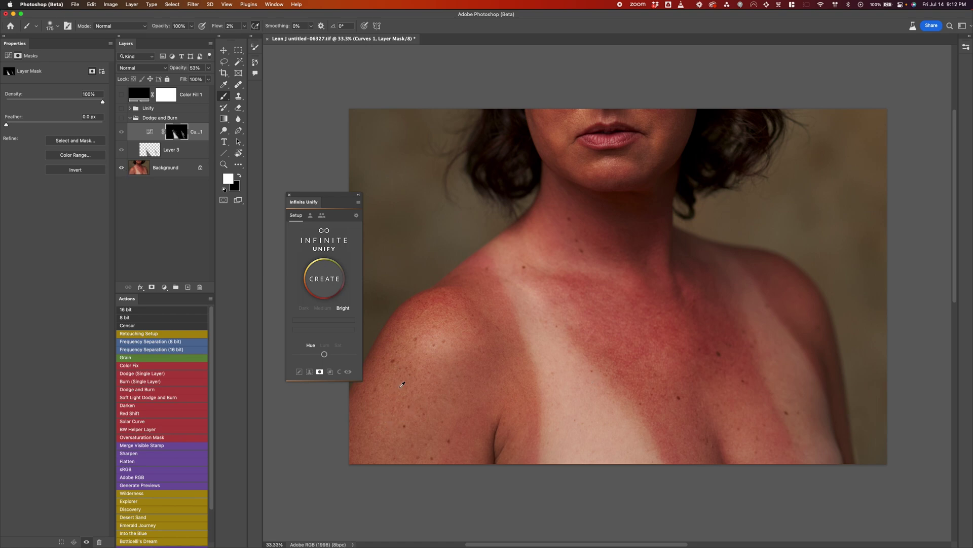
alt+click(122, 169)
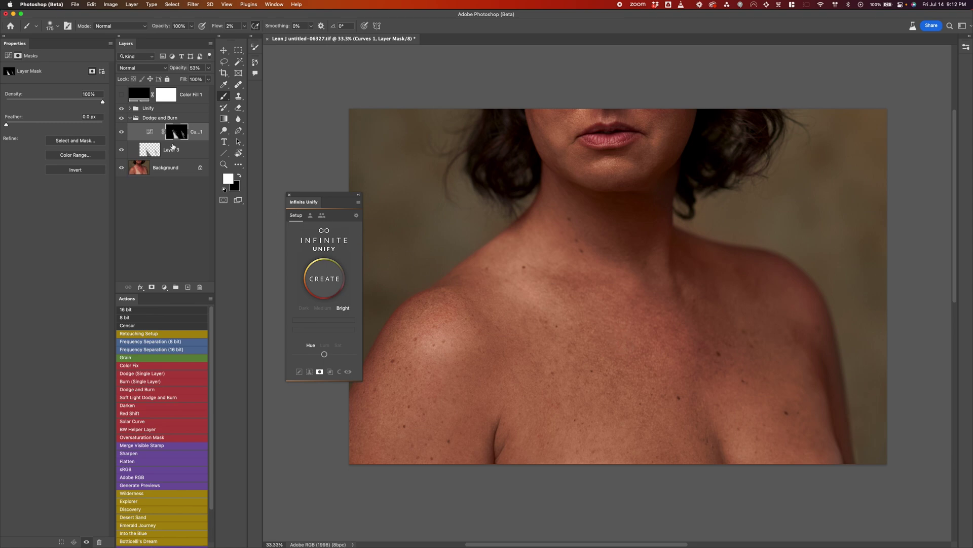
click(130, 118)
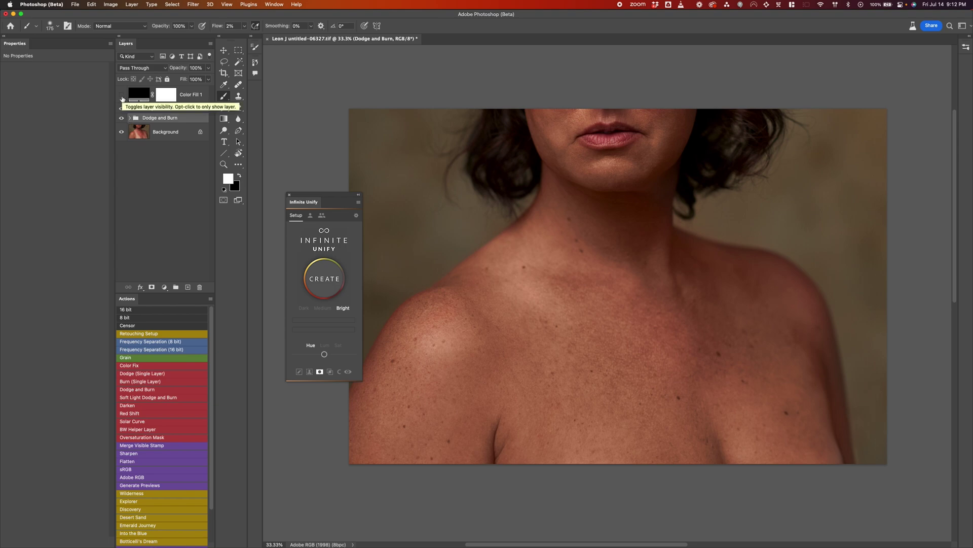
Step: Hide Color Fill 1, Unify and Dodge and Burn, confirm Color Fill 1 uses Color blend mode, then hide it
drag(122, 99, 122, 119)
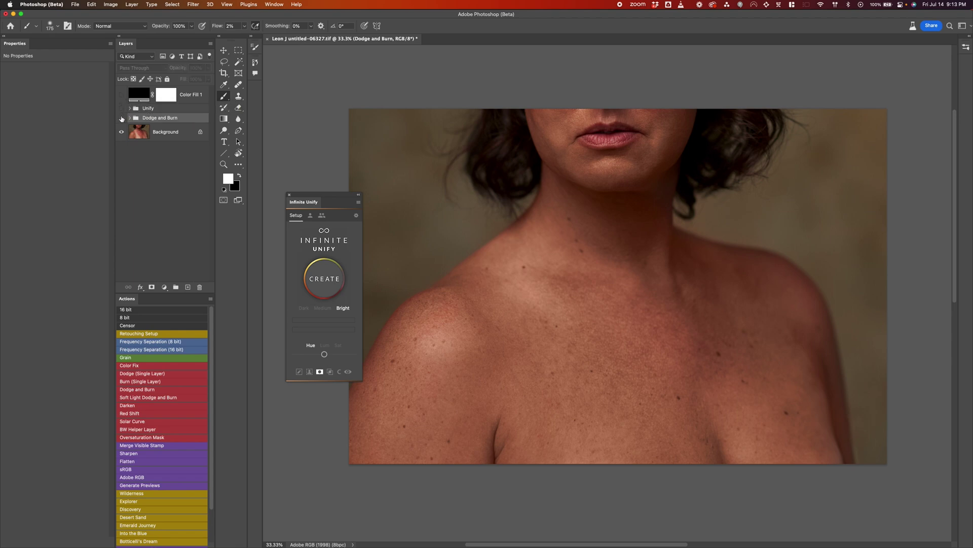
click(159, 135)
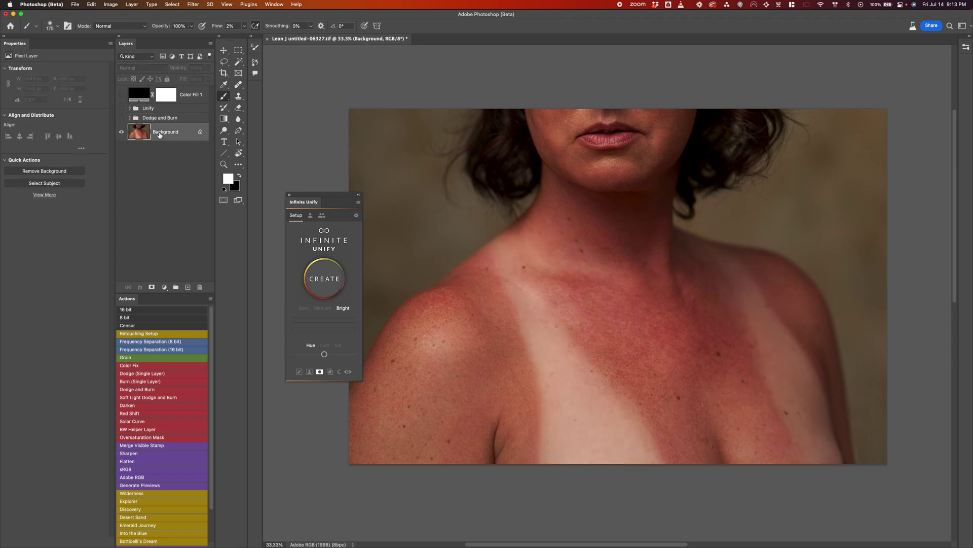
click(121, 95)
click(194, 96)
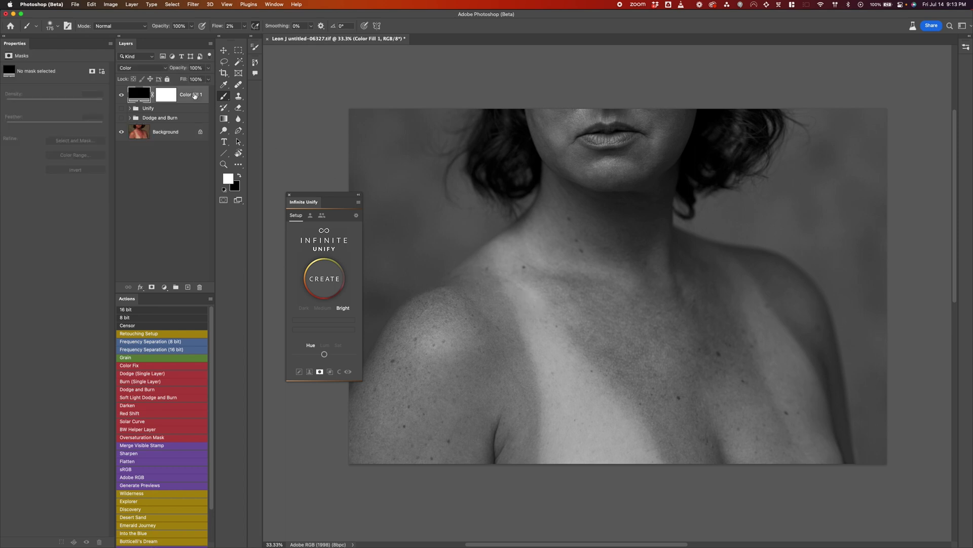
click(136, 68)
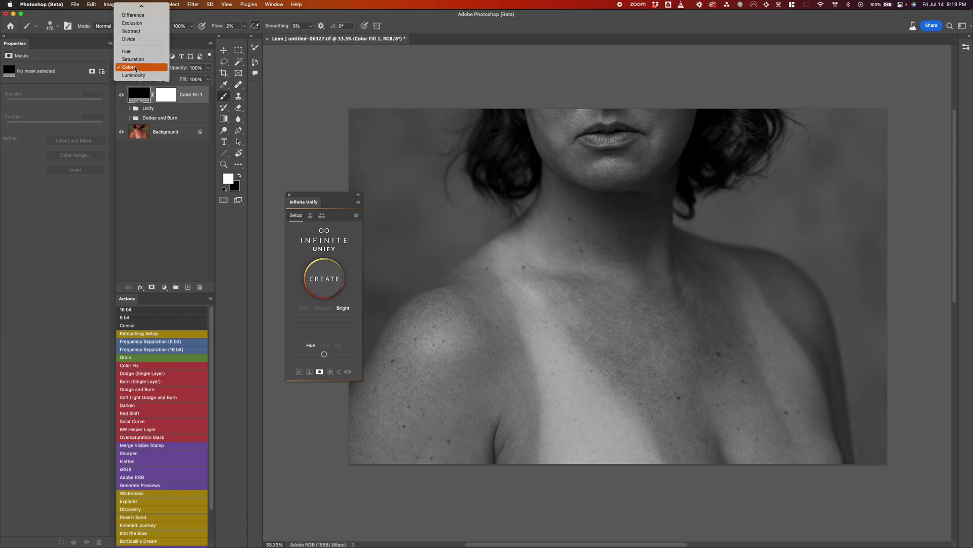
click(136, 69)
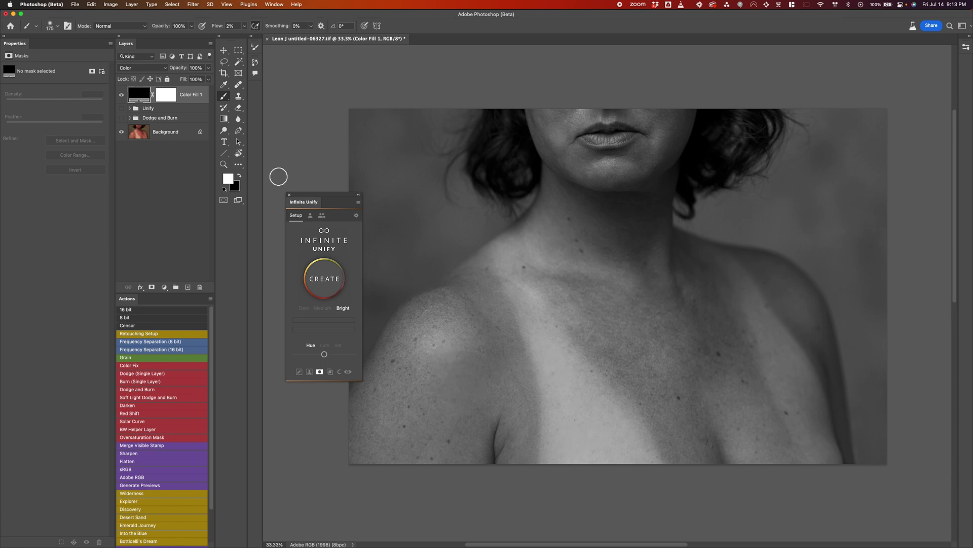
click(121, 95)
Step: Add a new Layer 4 above Background set to the Color blend mode
click(164, 132)
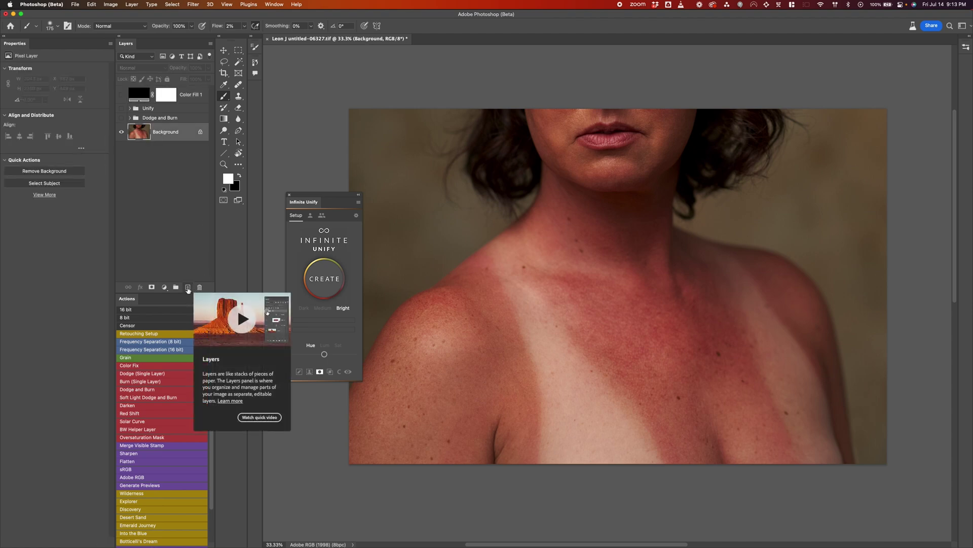
click(188, 287)
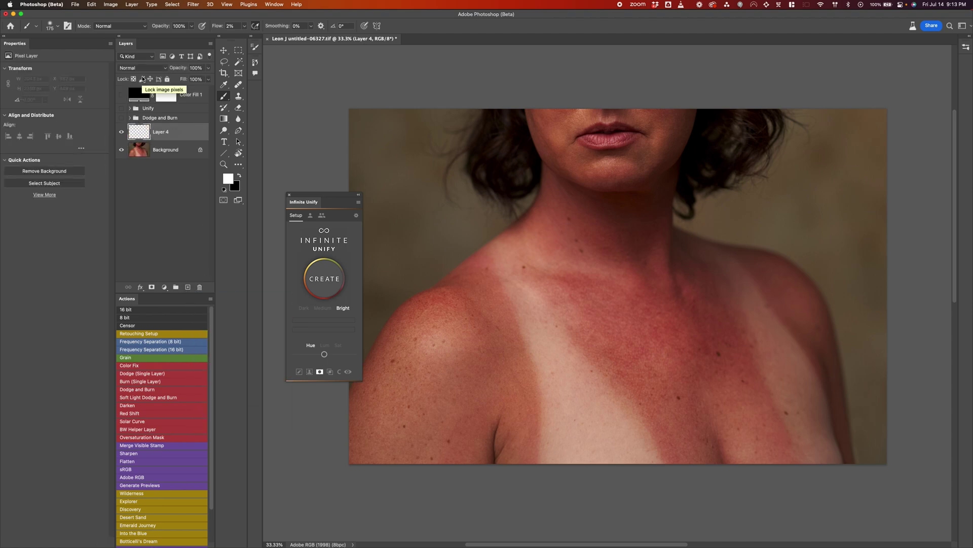
click(142, 67)
click(148, 287)
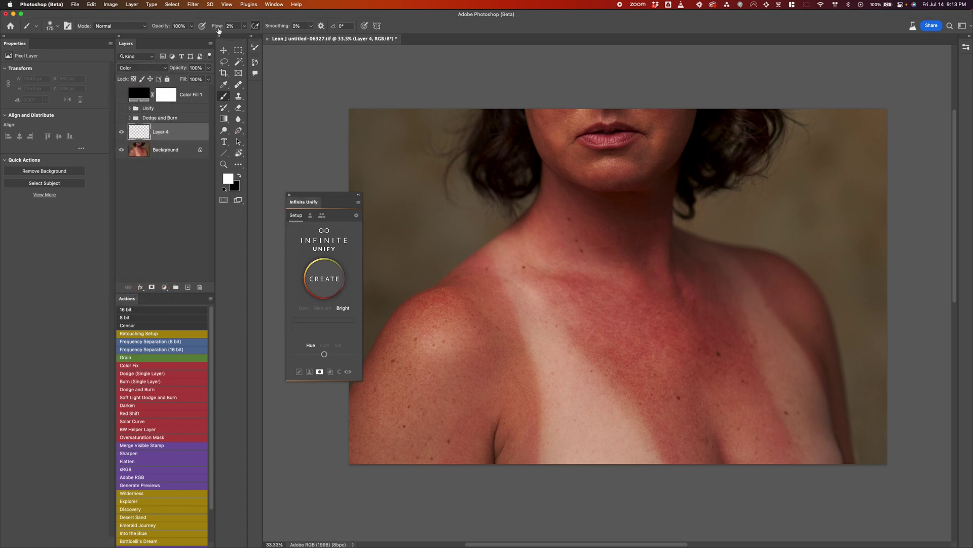
Step: Tint the pale tan line with sampled skin red at 100% flow and a 600 brush, then delete Layer 4
drag(218, 28, 284, 30)
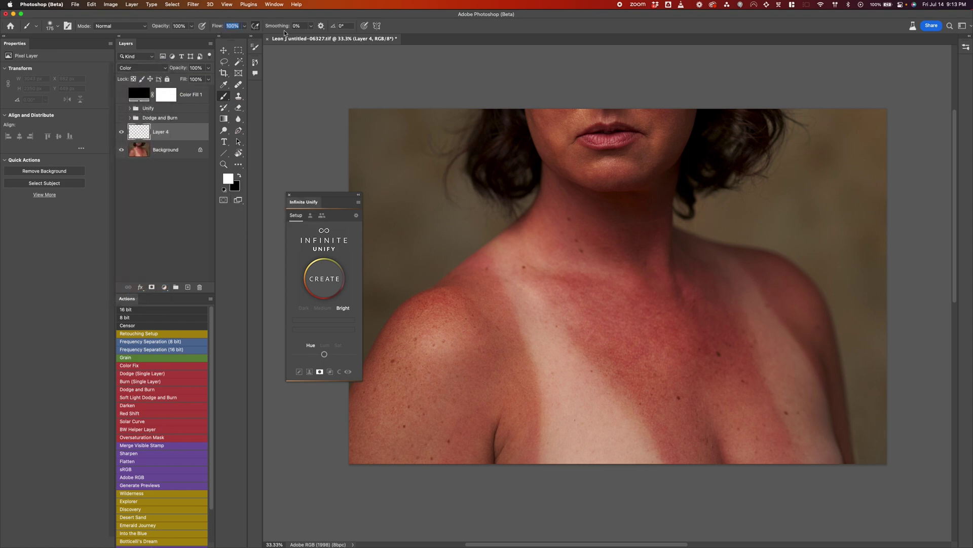
alt+click(455, 366)
key(bracketright)
key(bracketright)
key(bracketright)
key(bracketright)
key(bracketright)
key(bracketright)
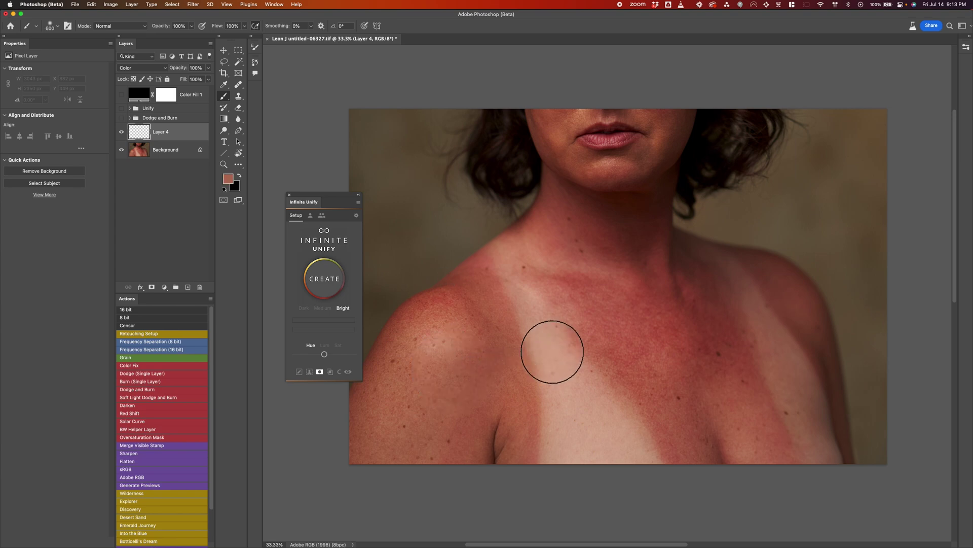
mouse_move(552, 352)
mouse_down()
mouse_move(565, 462)
mouse_move(551, 334)
mouse_move(644, 475)
mouse_move(582, 366)
mouse_move(510, 280)
mouse_move(568, 401)
mouse_move(577, 457)
mouse_move(586, 410)
mouse_move(647, 459)
mouse_move(543, 355)
mouse_move(633, 454)
mouse_move(581, 364)
mouse_move(504, 332)
mouse_up()
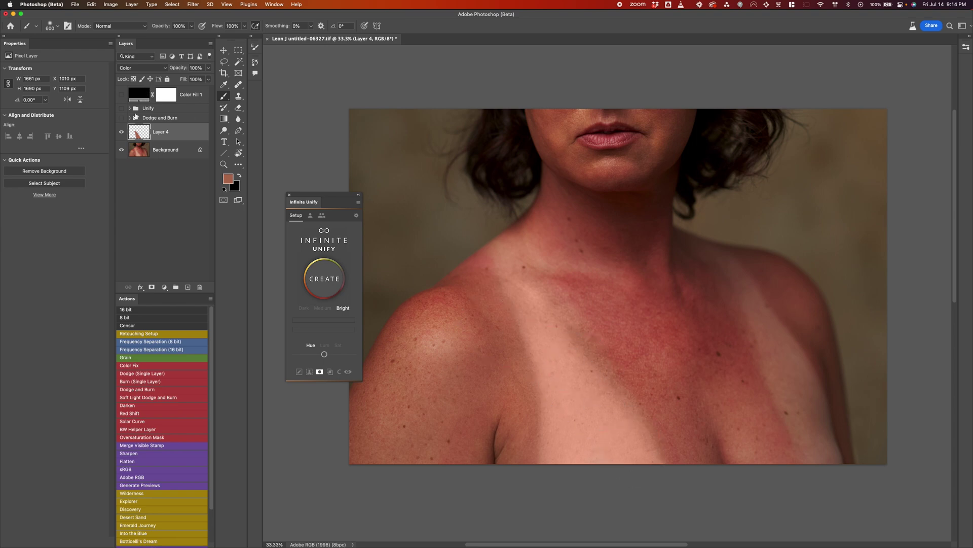
mouse_move(132, 132)
mouse_down()
mouse_move(162, 150)
mouse_move(200, 287)
mouse_up()
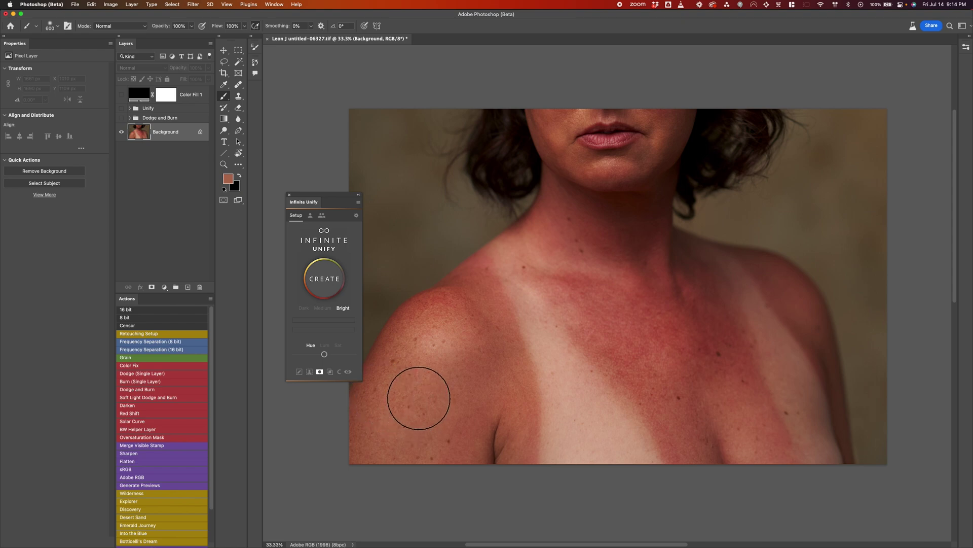
key(bracketleft)
key(bracketleft)
key(bracketleft)
key(bracketleft)
key(bracketleft)
key(bracketleft)
key(bracketleft)
key(bracketleft)
key(bracketleft)
Step: Expand Dodge and Burn and toggle its visibility repeatedly to compare the evened shoulder band
click(130, 118)
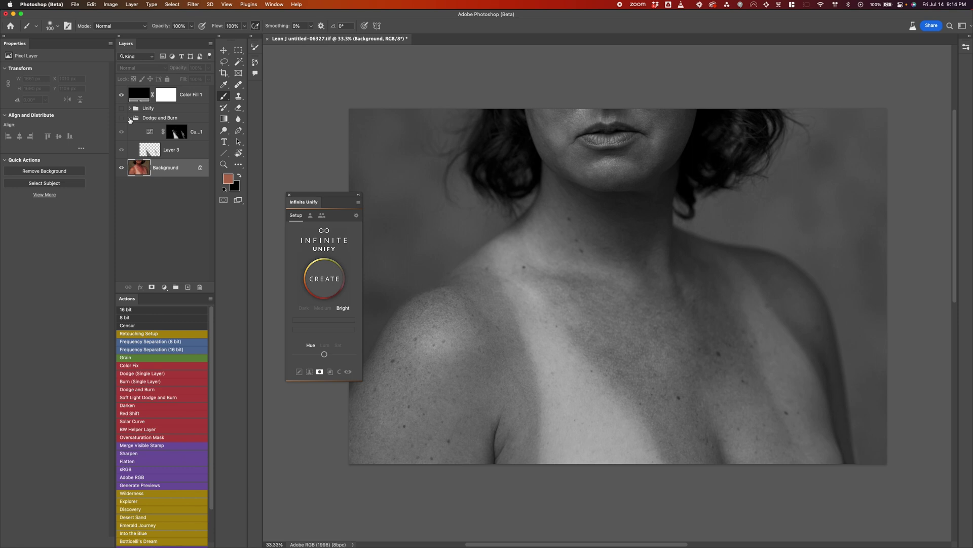
click(122, 120)
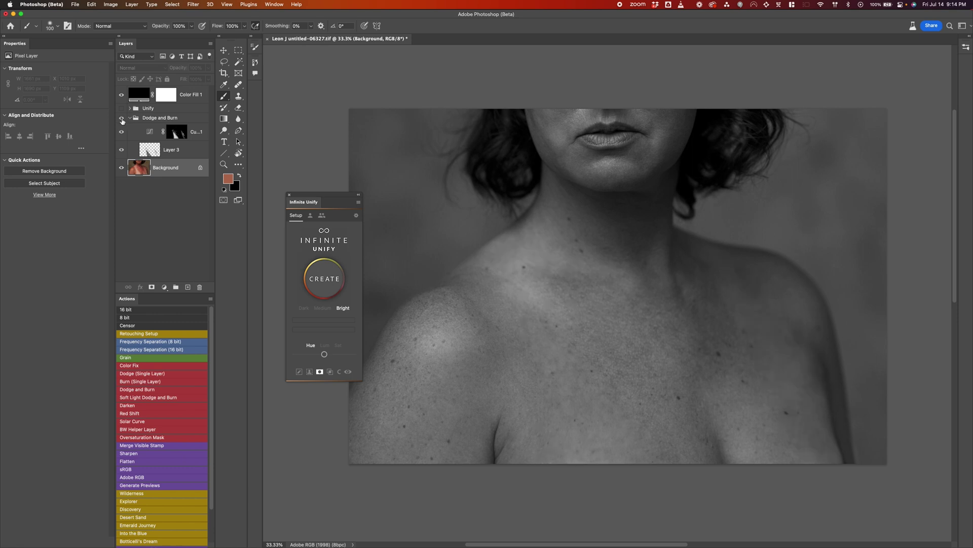
click(121, 119)
click(122, 119)
click(122, 119)
click(121, 119)
Step: Select Layer 3, reset default black and white colours, and set a 500 brush at 1% flow
click(170, 150)
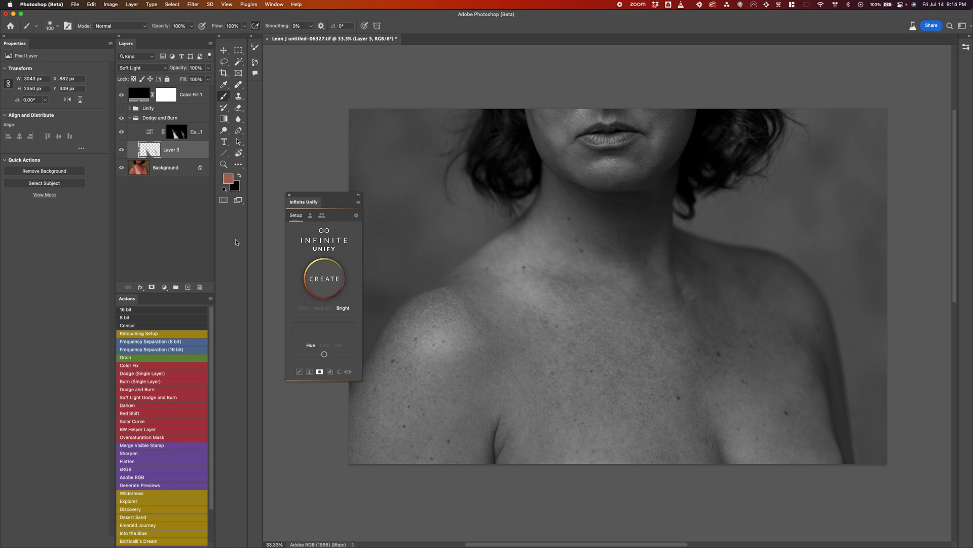
key(x)
key(d)
key(bracketright)
key(bracketright)
key(bracketright)
key(bracketright)
key(bracketright)
key(bracketright)
drag(216, 27, 167, 27)
key(bracketright)
key(bracketright)
Step: Burn strokes down the left shoulder, then undo and redo them
mouse_move(438, 381)
mouse_down()
mouse_move(441, 405)
mouse_move(469, 366)
mouse_move(475, 383)
mouse_move(456, 402)
mouse_up()
mouse_move(451, 453)
mouse_down()
mouse_move(427, 461)
mouse_move(457, 415)
mouse_up()
key(super+z)
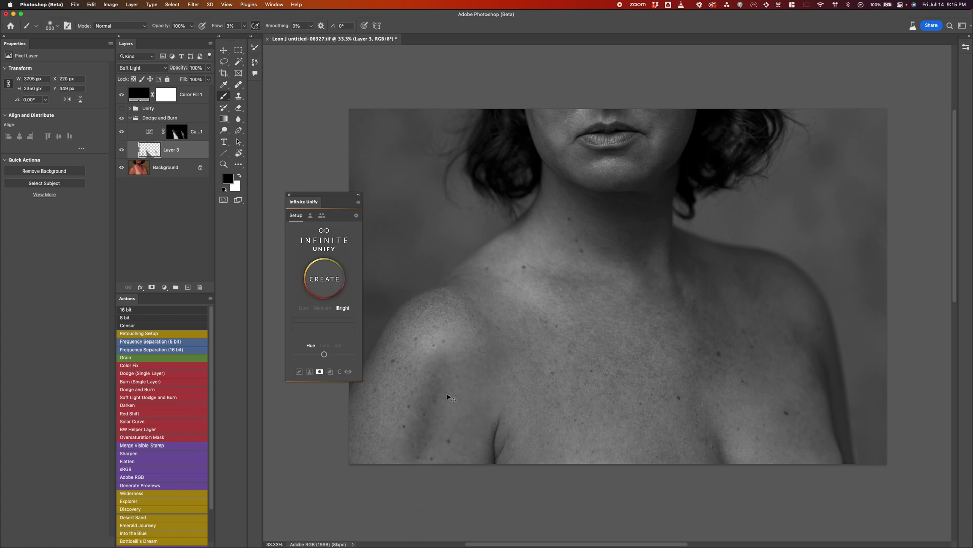
key(super+z)
key(super+z)
key(super+shift+z)
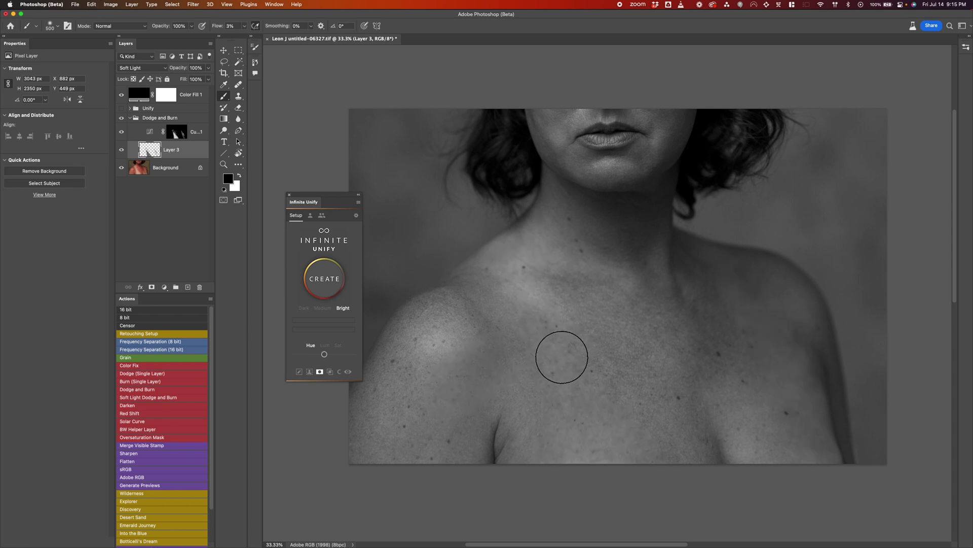
Step: Lighten a white stroke down the sternum with a 600 brush, then resize the brush down to 200
key(bracketleft)
key(bracketleft)
key(x)
key(bracketright)
key(bracketright)
key(bracketright)
mouse_move(554, 370)
mouse_down()
mouse_move(568, 420)
mouse_move(543, 335)
mouse_move(561, 453)
mouse_up()
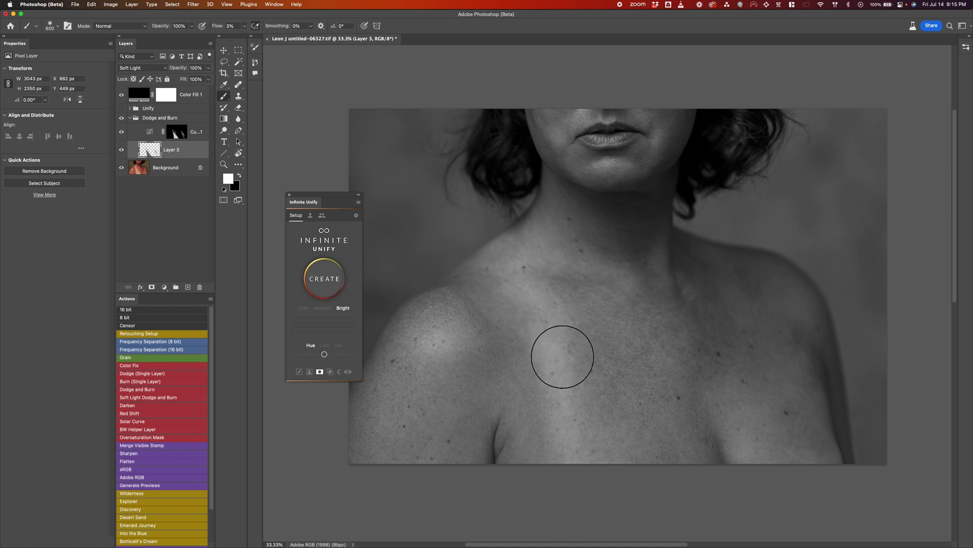
key(bracketleft)
key(bracketleft)
key(x)
key(bracketleft)
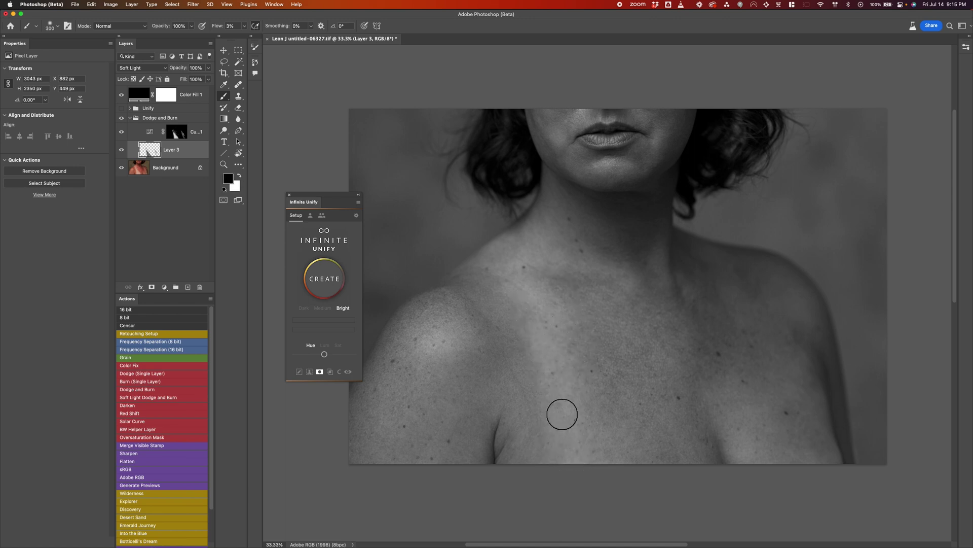
key(bracketleft)
key(bracketleft)
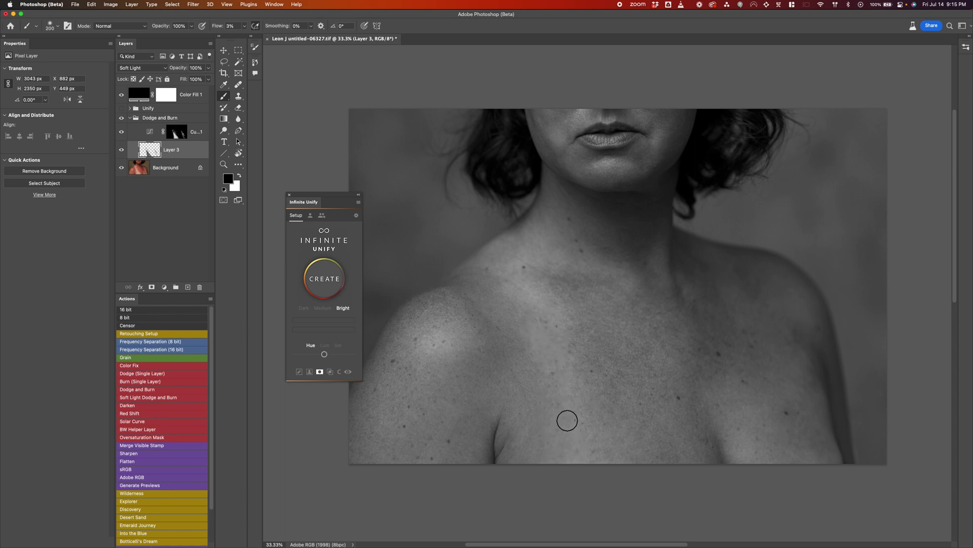
key(bracketright)
key(bracketleft)
key(bracketleft)
key(bracketleft)
key(bracketright)
key(bracketright)
Step: Toggle Curves 1 to compare, target its layer mask, and zoom in on the chest
click(121, 132)
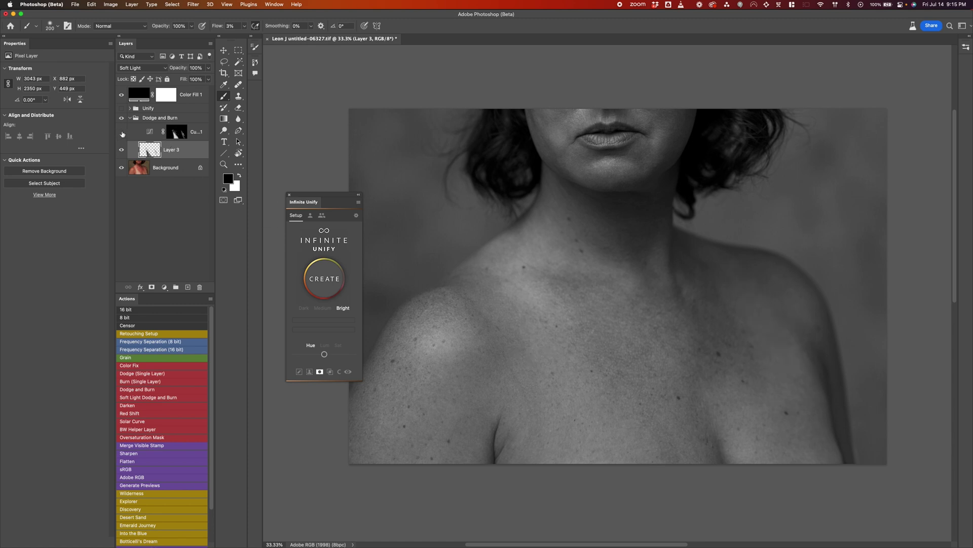
click(122, 132)
click(145, 135)
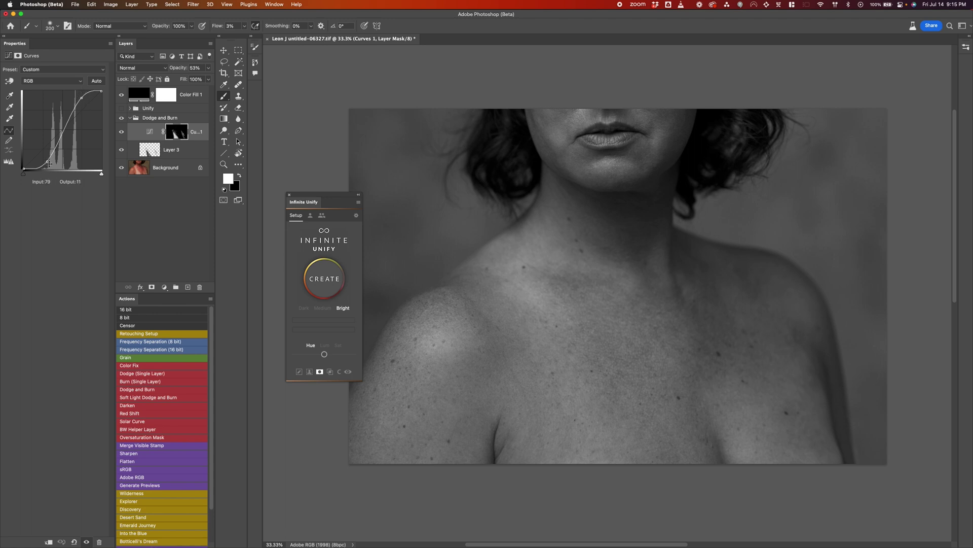
key(z)
drag(526, 396, 540, 383)
key(b)
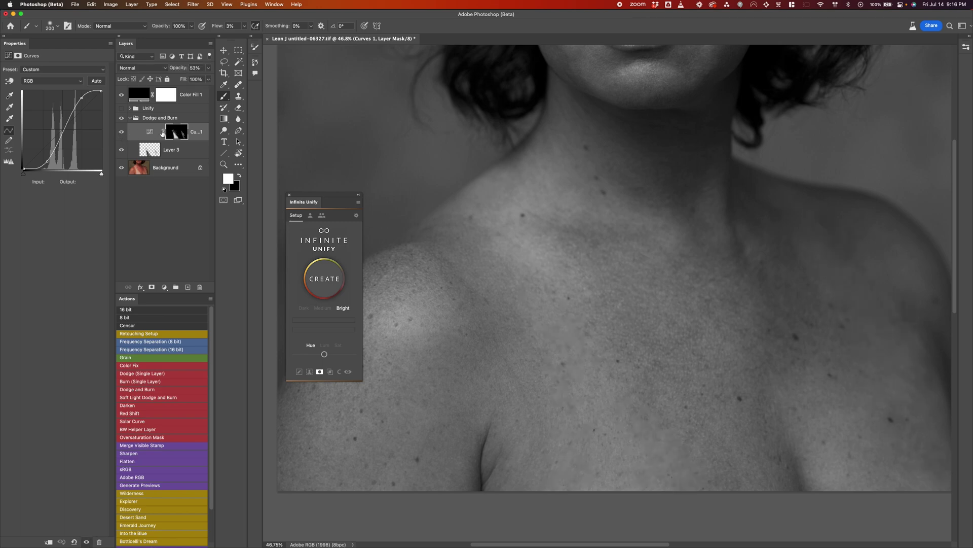
Step: Delete the Curves 1 layer mask, hide the adjustment, and select Layer 3
right_click(179, 133)
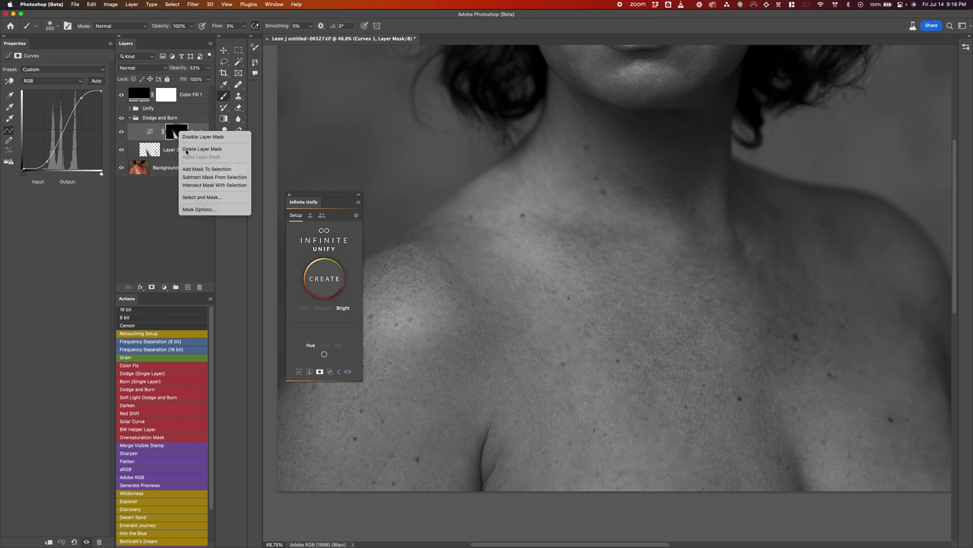
click(187, 149)
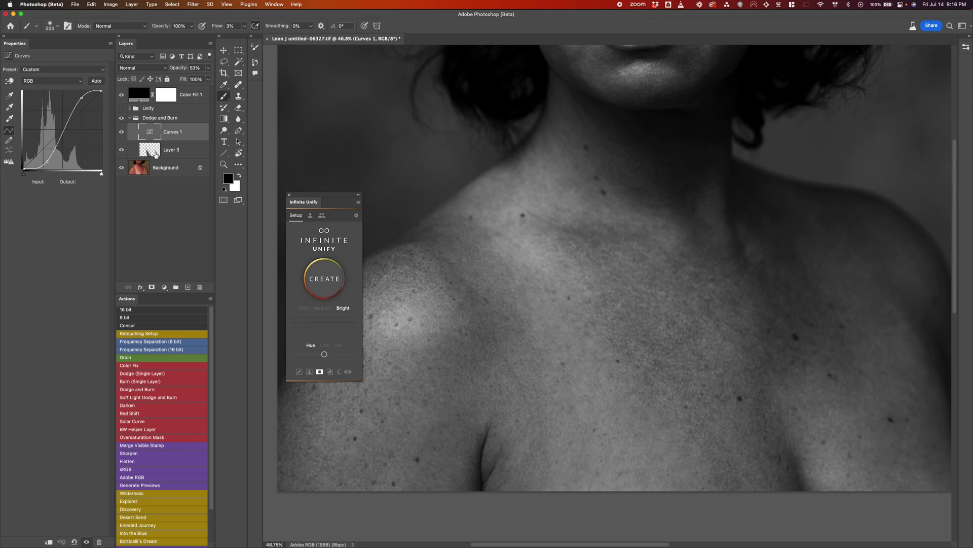
key(super+comma)
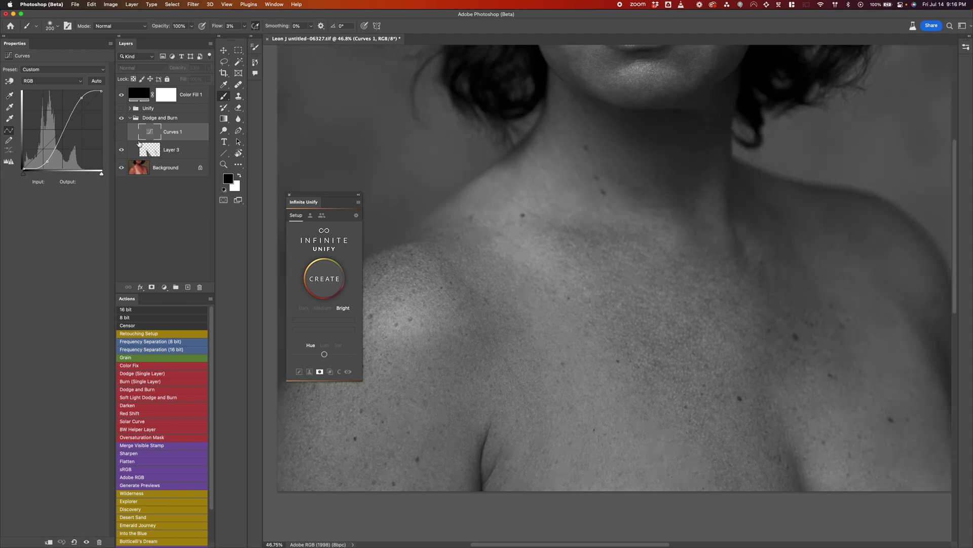
click(151, 149)
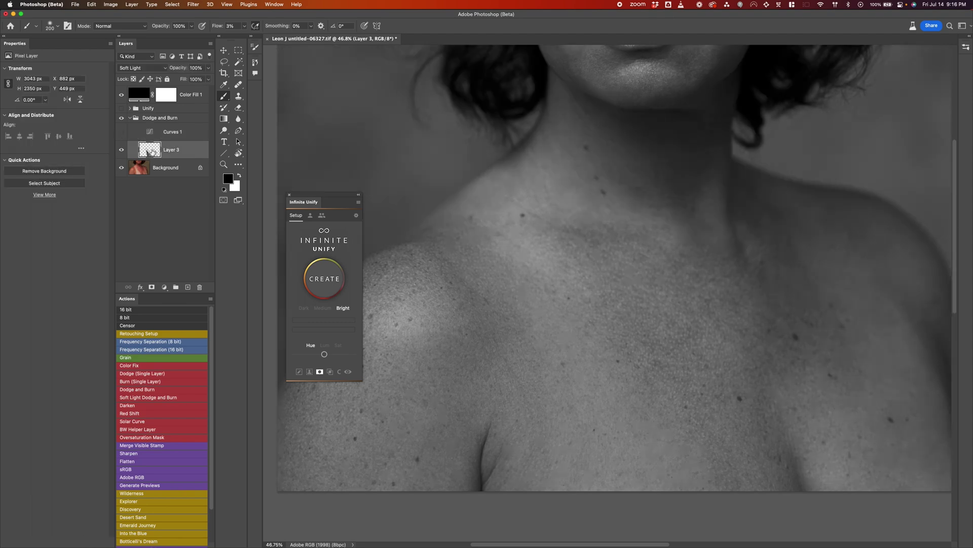
Step: Load Layer 3's painted pixels as a selection and add it as Curves 1's new mask, then compare
scroll(467, 278, down, 3)
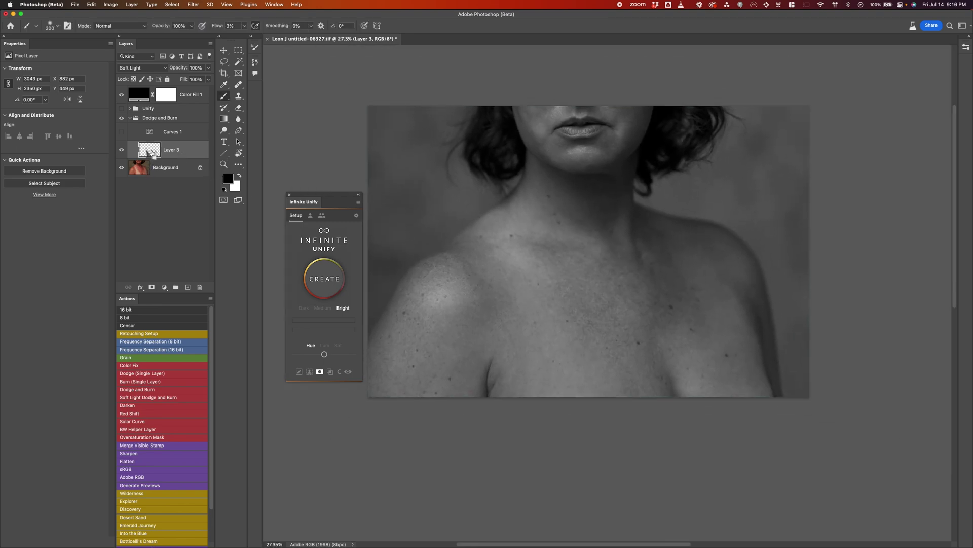
super+click(149, 153)
click(121, 132)
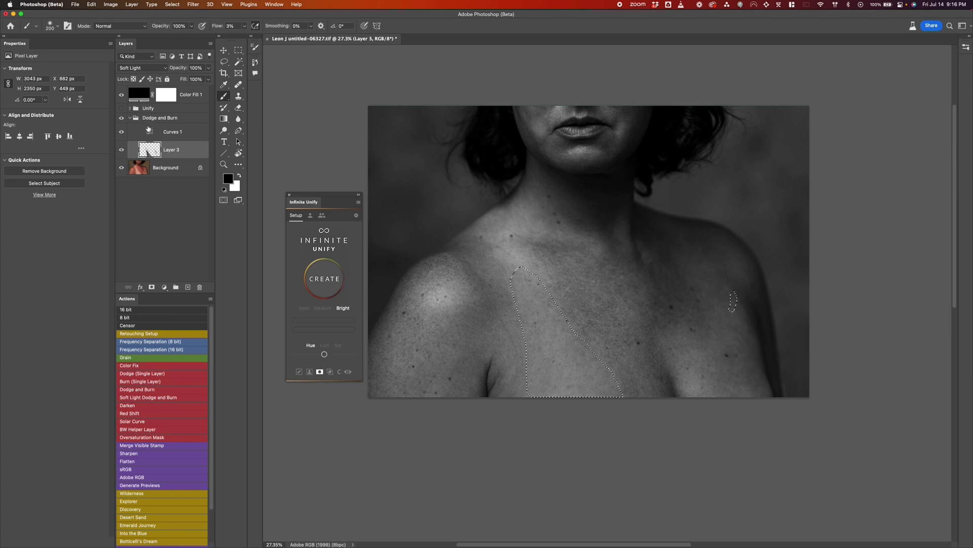
click(170, 133)
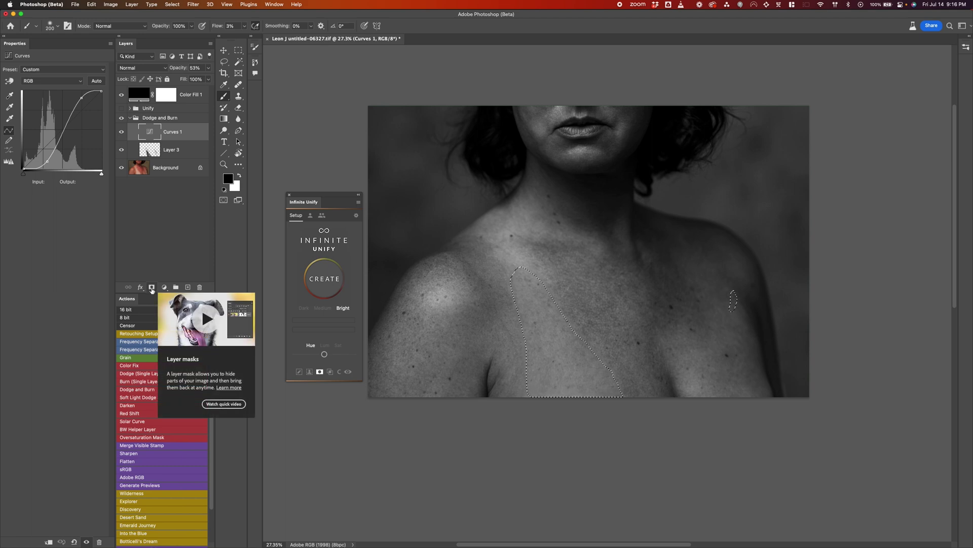
click(152, 287)
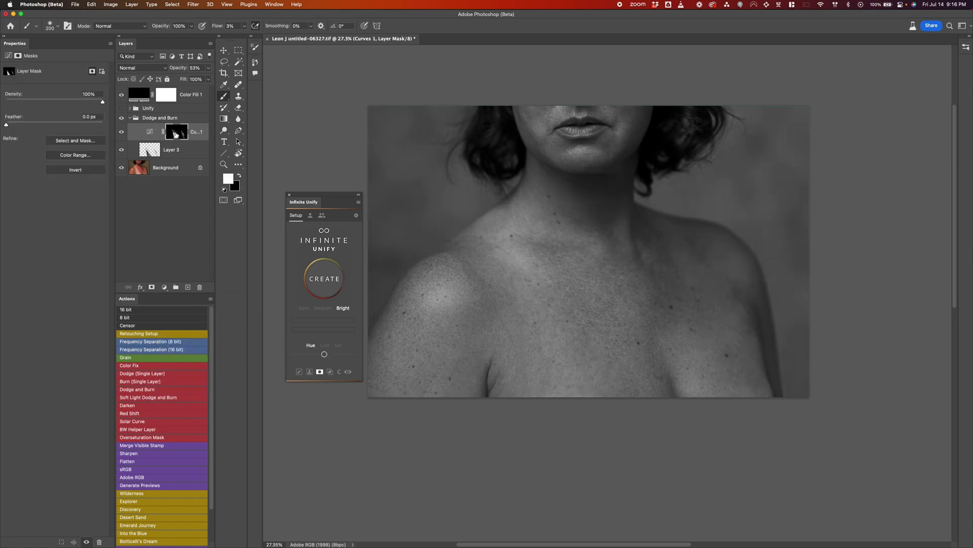
click(122, 132)
click(122, 132)
Step: Toggle the Dodge and Burn group off and on to compare, collapsing it between checks
click(122, 119)
click(121, 119)
click(130, 118)
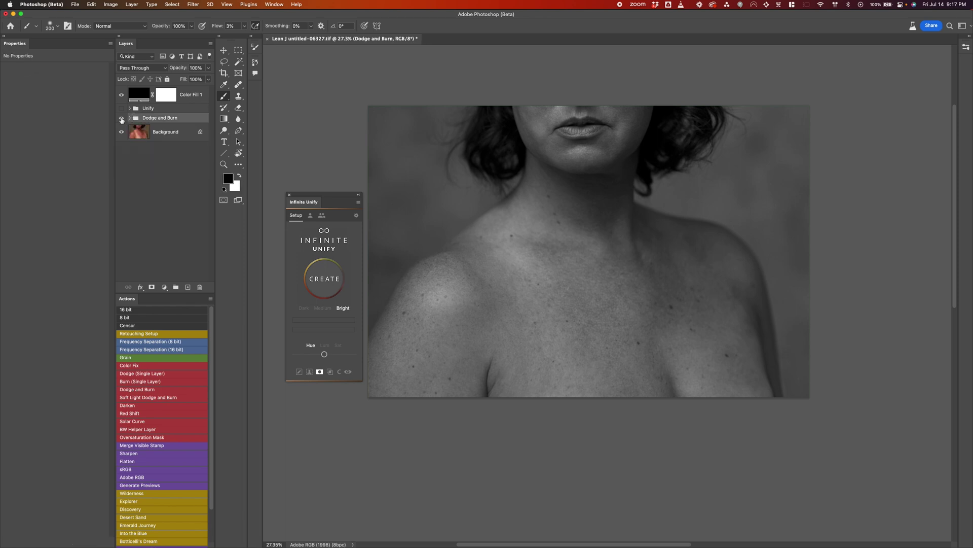
click(122, 120)
click(122, 119)
Step: Hide Color Fill 1 for full colour, show Unify with its first layer hidden, and collapse it
click(129, 109)
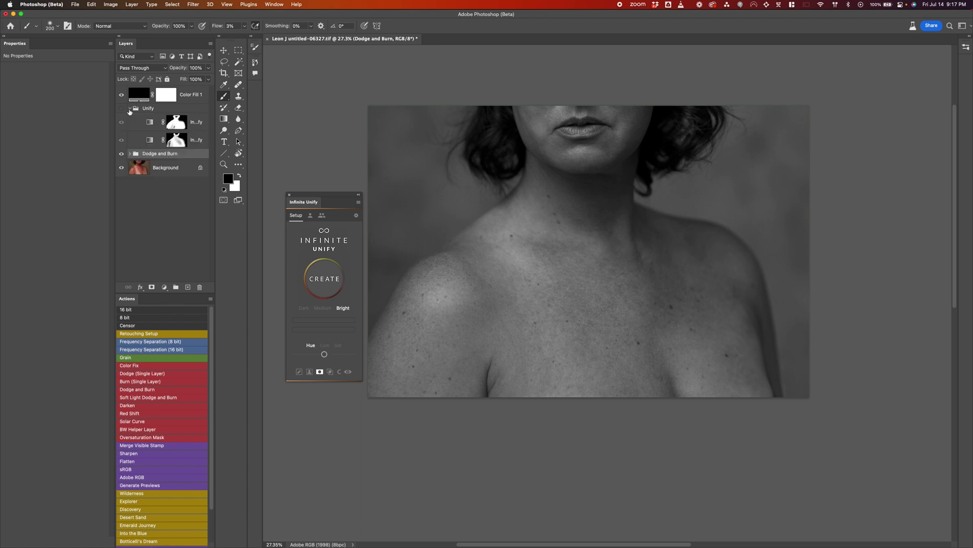
click(121, 95)
click(121, 110)
click(122, 123)
click(129, 109)
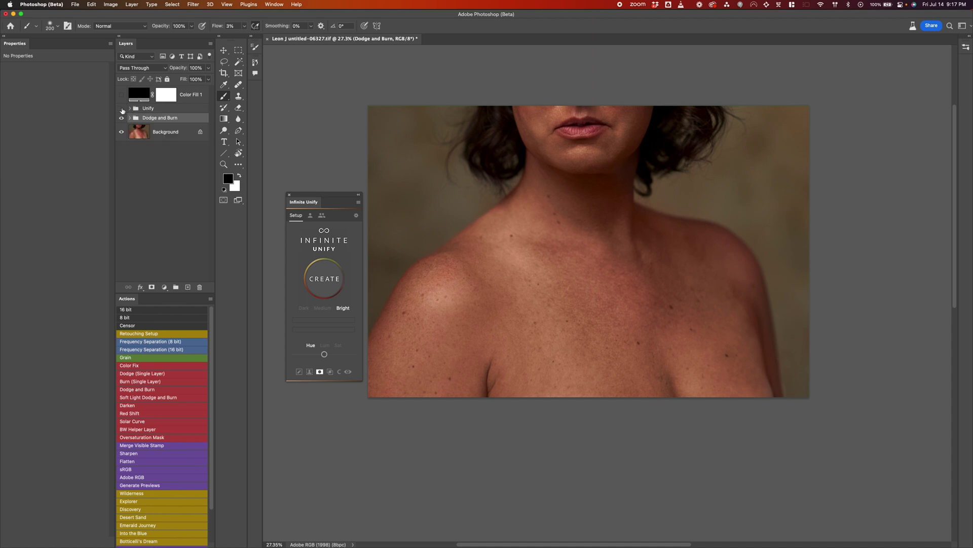
Step: Delete the old Unify group, add a new group named 'Unify', and set Infinite Unify density to Medium
drag(152, 110, 199, 287)
click(176, 287)
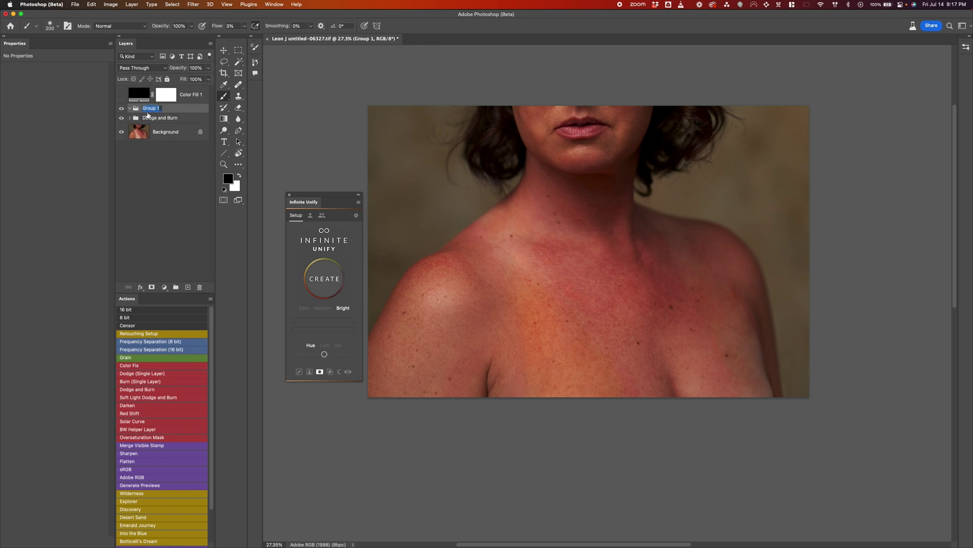
text(Unify)
key(Return)
click(324, 309)
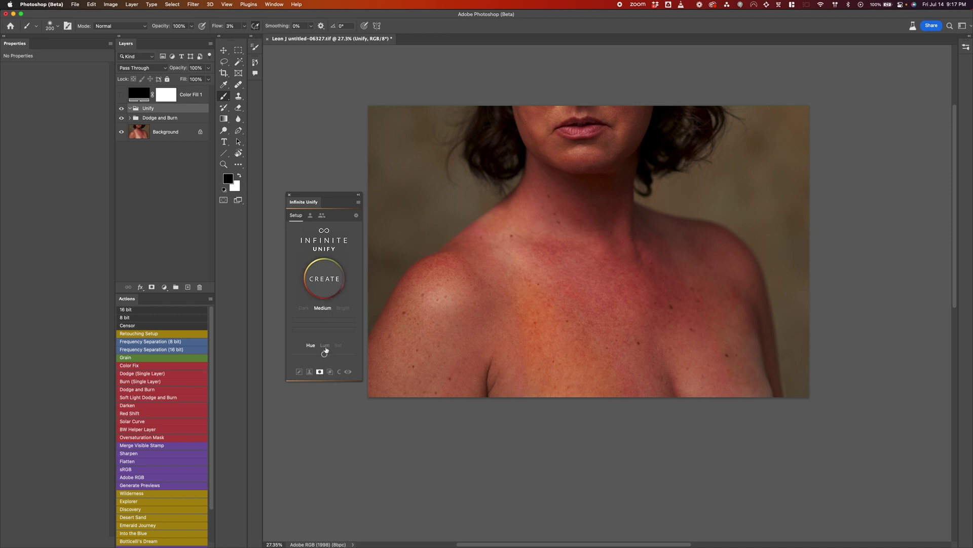
Step: Lasso the red skin on the shoulder and near the neck, then create the Infinite Unify correction
click(224, 62)
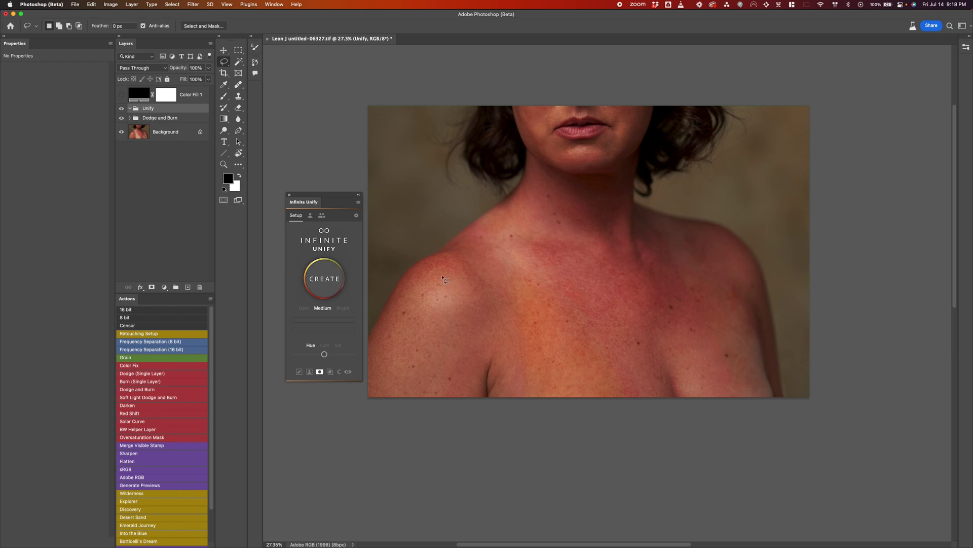
drag(462, 280, 450, 327)
mouse_move(412, 375)
mouse_down()
mouse_move(385, 394)
mouse_move(382, 375)
mouse_move(446, 280)
mouse_up()
mouse_move(636, 204)
mouse_down()
mouse_move(664, 213)
mouse_move(669, 229)
mouse_move(652, 237)
mouse_move(635, 223)
mouse_move(641, 213)
mouse_up()
click(327, 281)
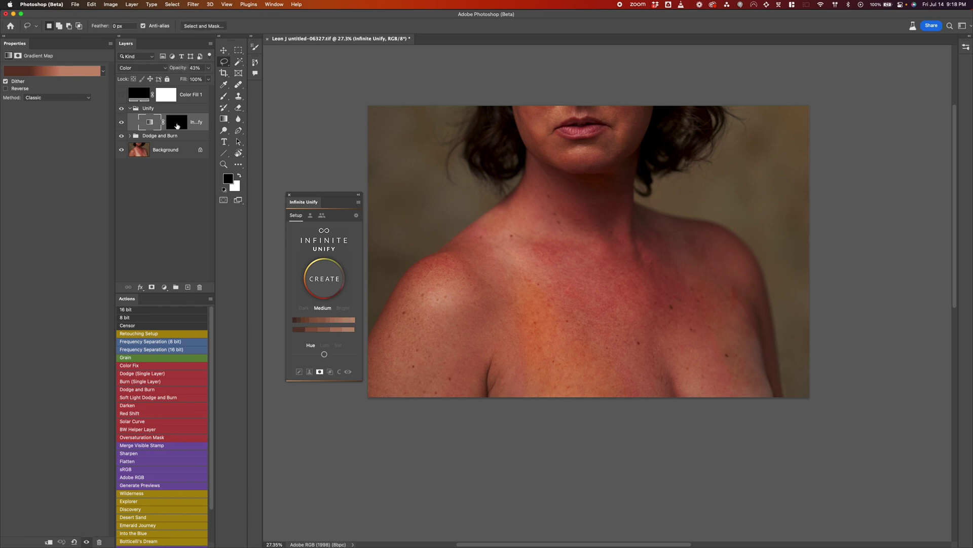
Step: Target the gradient map layer's mask, choose the Brush, raise opacity to 100%, and check Infinite Unify preferences
click(177, 125)
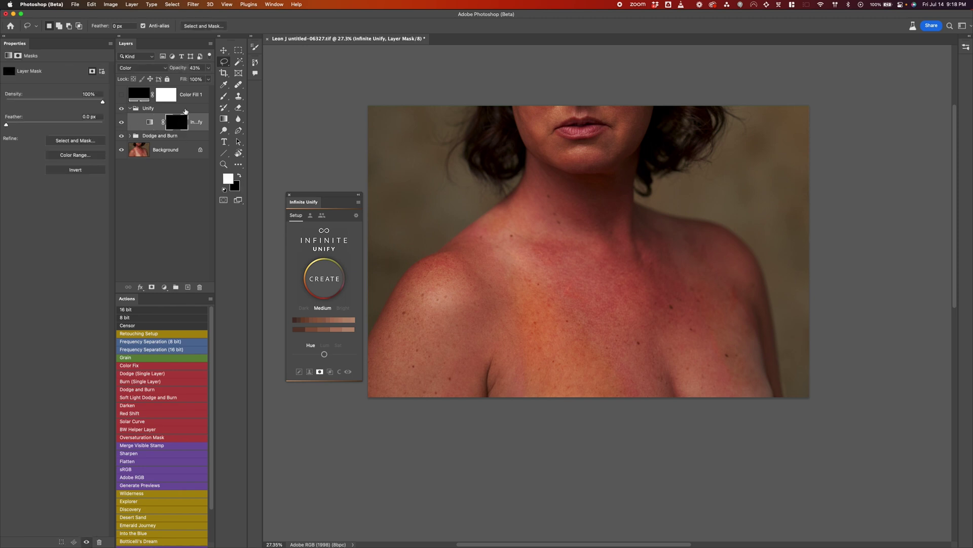
click(225, 97)
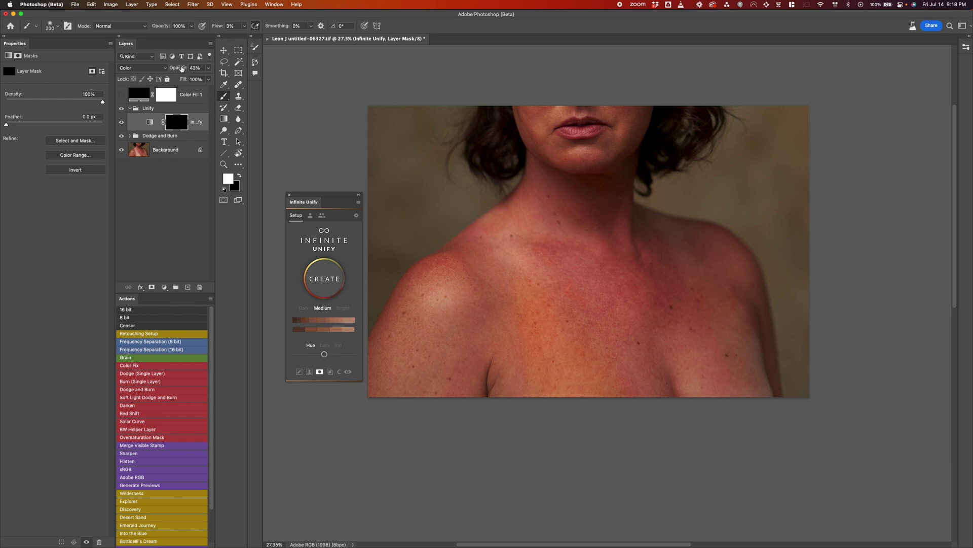
drag(182, 69, 216, 70)
click(325, 282)
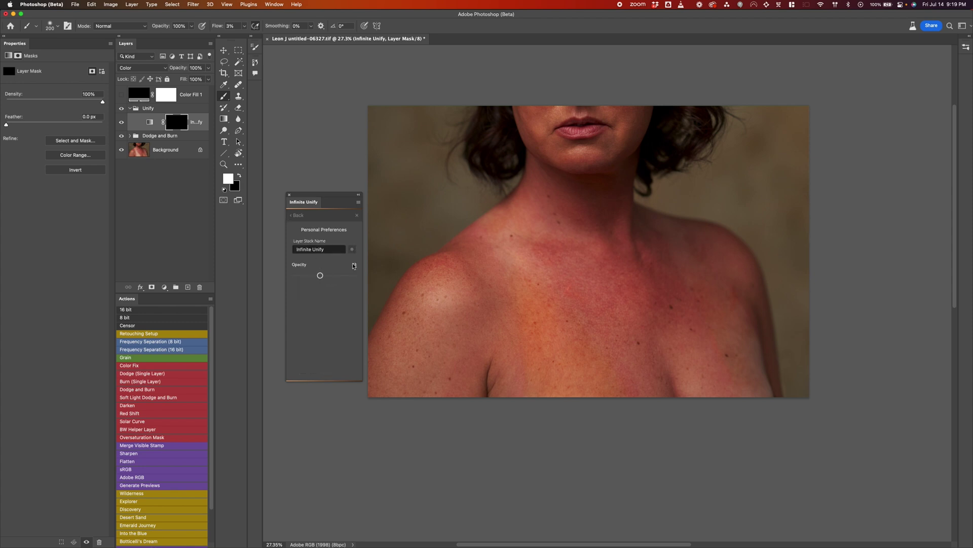
click(301, 217)
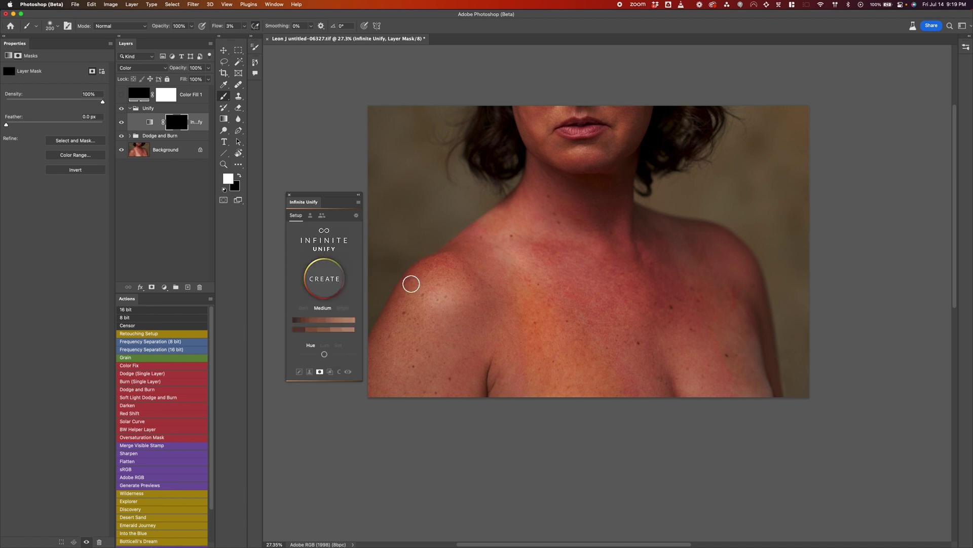
Step: With a 600 brush at 100% flow, paint the correction over the shoulder and chest redness
key(bracketright)
key(bracketright)
key(bracketright)
key(bracketright)
key(bracketright)
mouse_move(534, 292)
mouse_down()
mouse_move(532, 314)
mouse_move(552, 346)
mouse_move(573, 325)
mouse_move(578, 358)
mouse_move(532, 264)
mouse_move(544, 315)
mouse_move(575, 372)
mouse_move(594, 344)
mouse_move(615, 372)
mouse_move(541, 308)
mouse_move(551, 289)
mouse_move(552, 343)
mouse_up()
drag(215, 28, 238, 28)
mouse_move(548, 289)
mouse_down()
mouse_move(525, 352)
mouse_move(526, 270)
mouse_move(553, 356)
mouse_move(639, 417)
mouse_move(590, 245)
mouse_move(640, 377)
mouse_move(681, 338)
mouse_move(678, 286)
mouse_move(732, 402)
mouse_move(724, 311)
mouse_move(632, 303)
mouse_move(689, 275)
mouse_move(666, 251)
mouse_move(721, 283)
mouse_move(739, 313)
mouse_up()
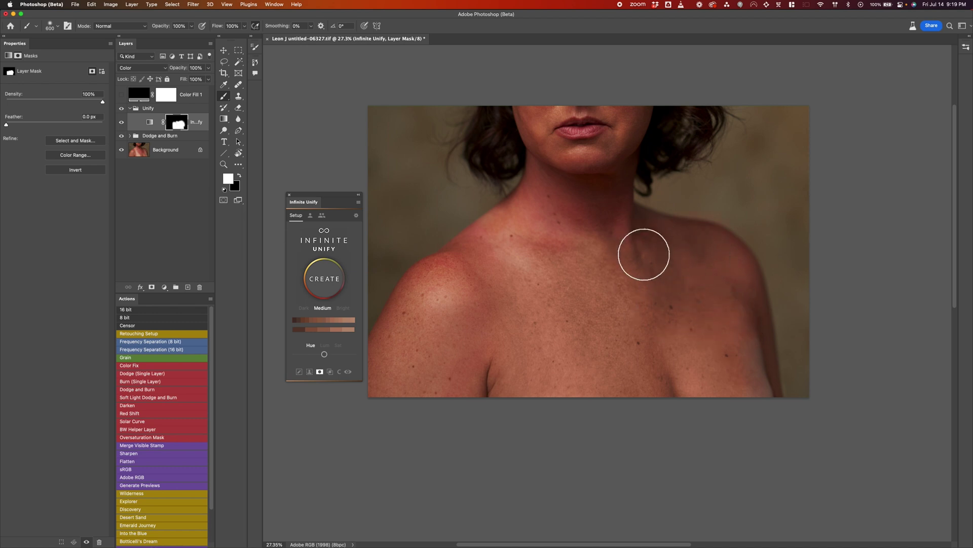
Step: Resize the brush for the chest and lower the Infinite Unify layer's opacity to 63%
key(bracketright)
key(bracketleft)
key(bracketright)
key(bracketright)
key(bracketright)
drag(183, 70, 177, 70)
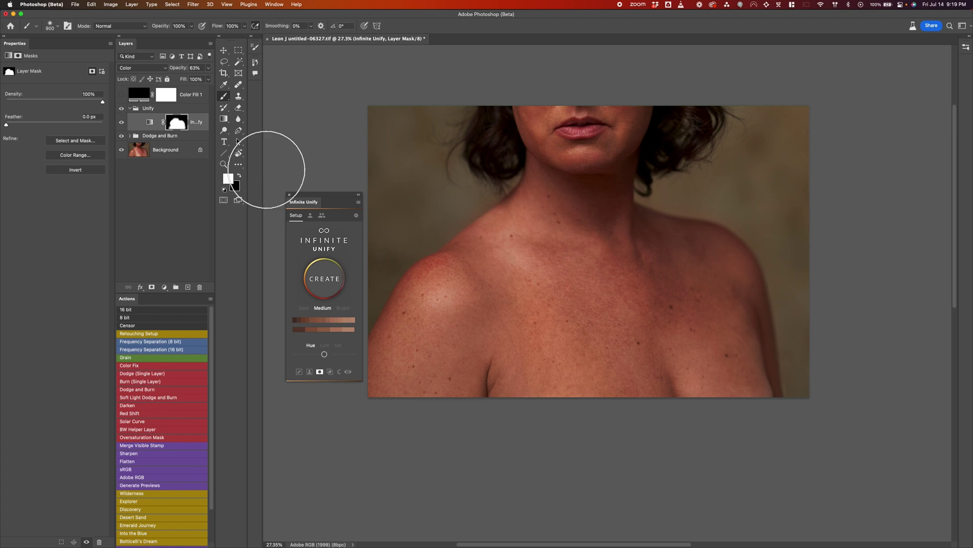
Step: Paint the Infinite Unify mask on the neck under the chin with a finer brush
key([)
click(610, 179)
key(bracketleft)
key(bracketleft)
key(bracketleft)
key(bracketleft)
key(bracketleft)
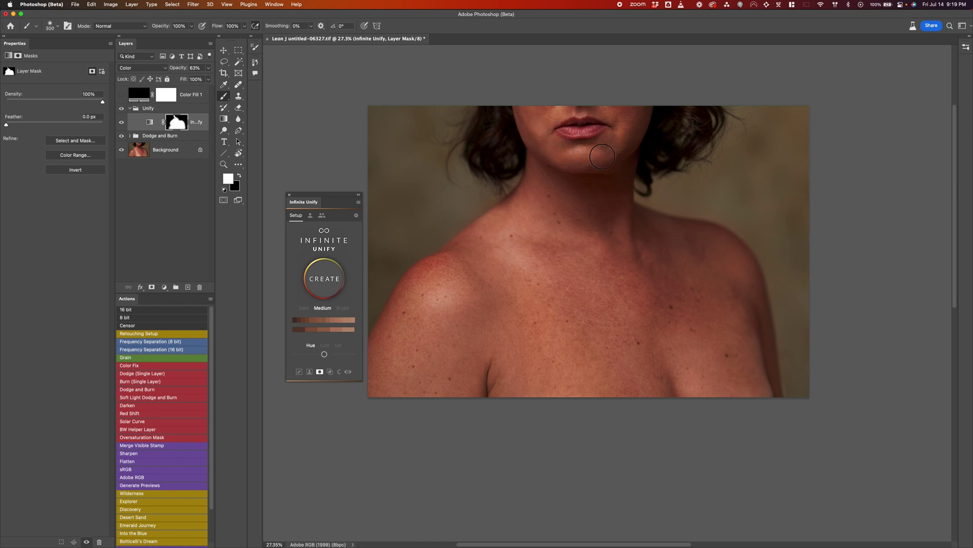
key(bracketright)
key(bracketright)
key(bracketright)
key(bracketright)
key(bracketright)
Step: Toggle the Infinite Unify layer on and off to compare before and after, then shrink the brush to 125
click(122, 125)
click(121, 123)
click(123, 125)
click(122, 123)
click(122, 124)
click(122, 123)
key(bracketleft)
key(bracketleft)
key(bracketleft)
key(bracketleft)
key(bracketleft)
key(bracketleft)
key(bracketleft)
key(bracketleft)
key(bracketleft)
key(bracketleft)
Step: Shift the Unify gradient's hue to a redder position and lower its saturation
mouse_move(324, 355)
mouse_down()
mouse_move(312, 355)
mouse_move(348, 356)
mouse_move(340, 357)
mouse_up()
click(328, 354)
drag(329, 357, 327, 357)
mouse_move(325, 355)
mouse_down()
mouse_move(309, 355)
mouse_move(337, 354)
mouse_move(325, 357)
mouse_up()
Step: In the Unify Gradient Editor, raise Saturation Shadows and Saturation Midtones, then close it
click(337, 323)
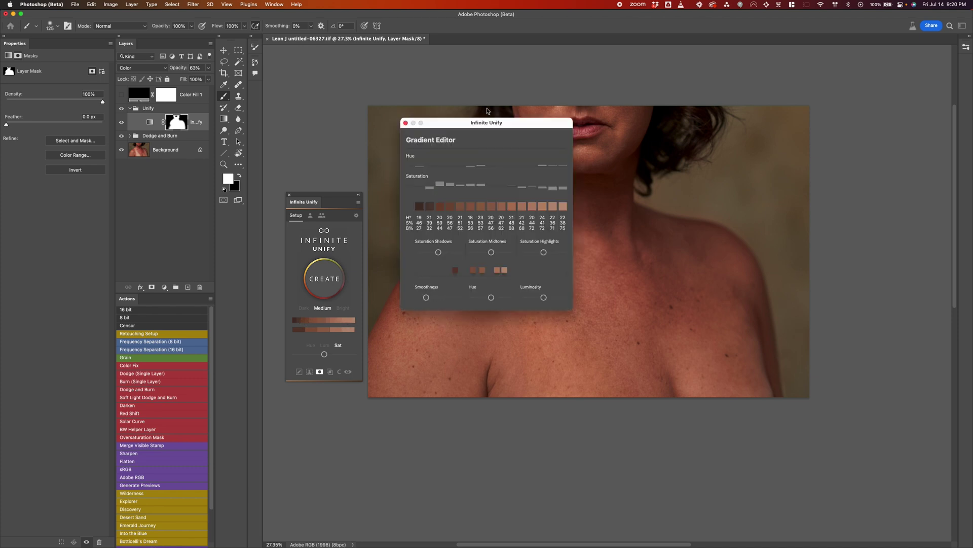
drag(486, 123, 298, 130)
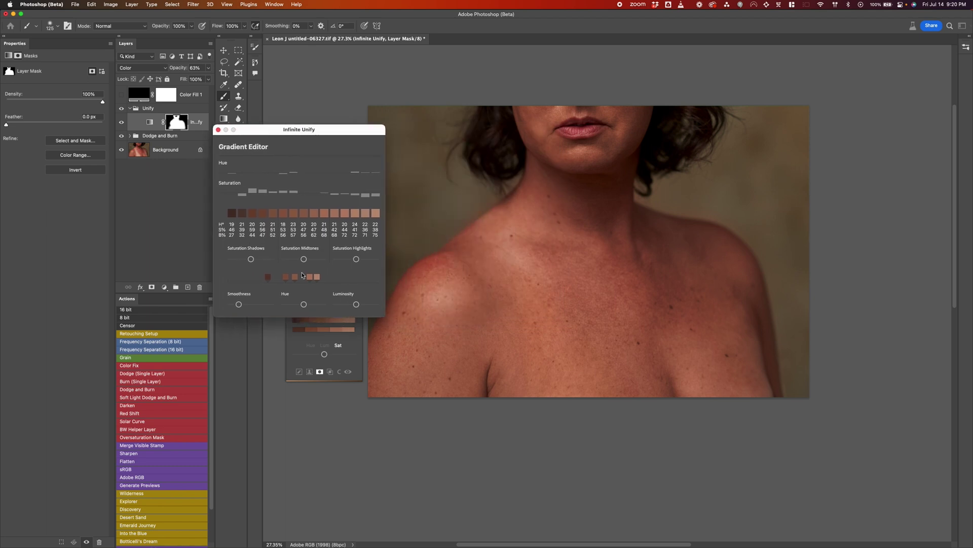
drag(251, 259, 261, 260)
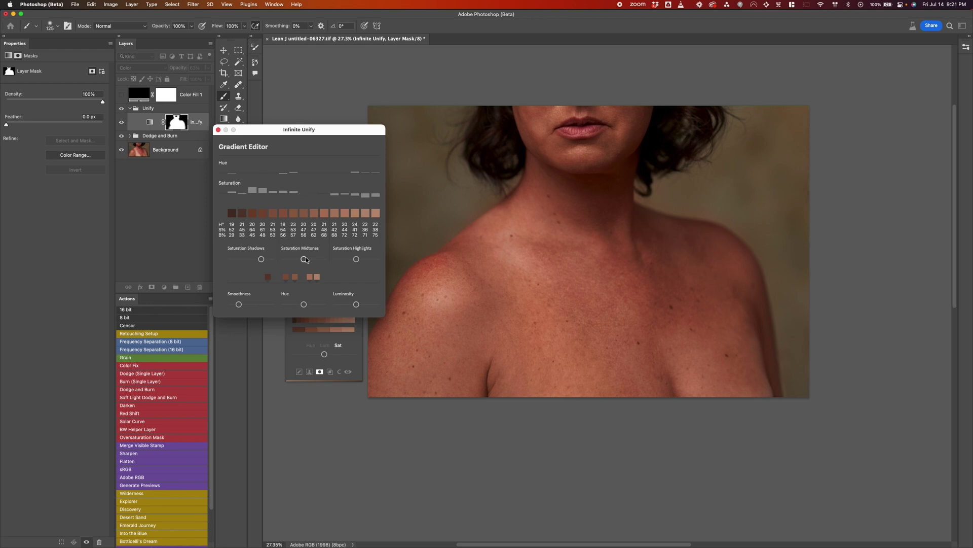
drag(305, 259, 353, 260)
click(218, 130)
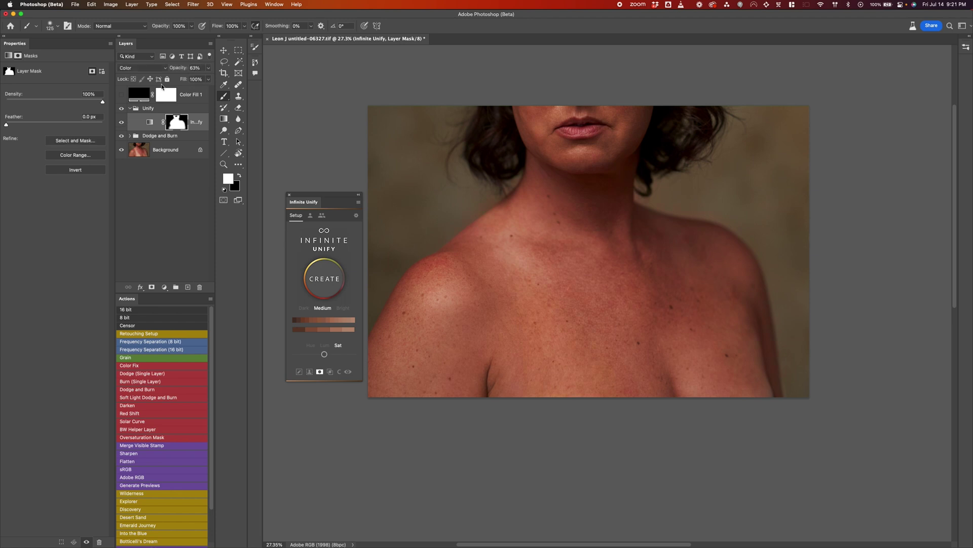
Step: Raise Infinite Unify's opacity to 83%, save, and paint black over the background right of the neck
drag(182, 69, 179, 70)
key(super+s)
key(x)
mouse_move(667, 208)
mouse_down()
mouse_move(722, 218)
mouse_move(747, 235)
mouse_move(685, 209)
mouse_up()
Step: Lasso the left shoulder, create a new Infinite Unify map from it, and target its mask with a 600 brush
click(226, 64)
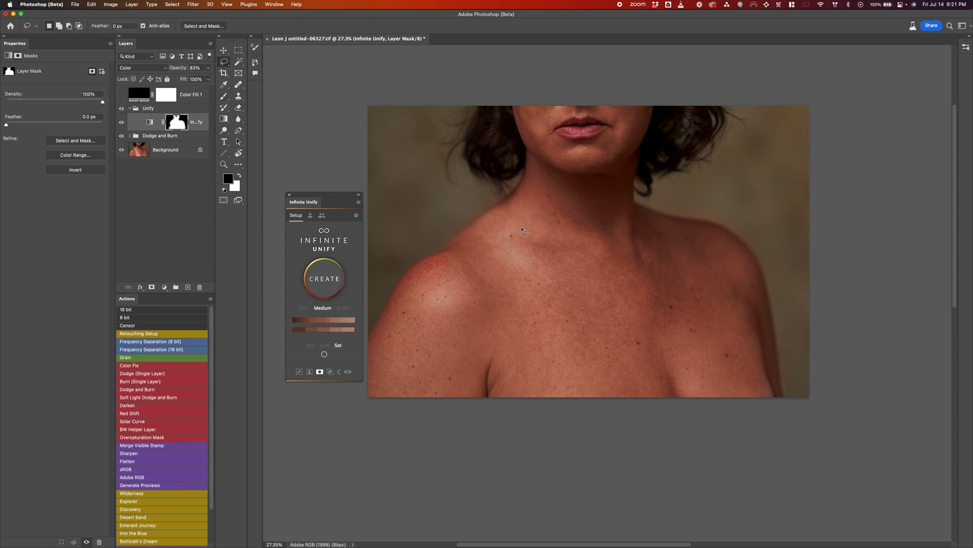
mouse_move(522, 229)
mouse_down()
mouse_move(509, 270)
mouse_move(460, 321)
mouse_move(427, 331)
mouse_move(422, 294)
mouse_move(452, 256)
mouse_move(521, 230)
mouse_up()
click(325, 279)
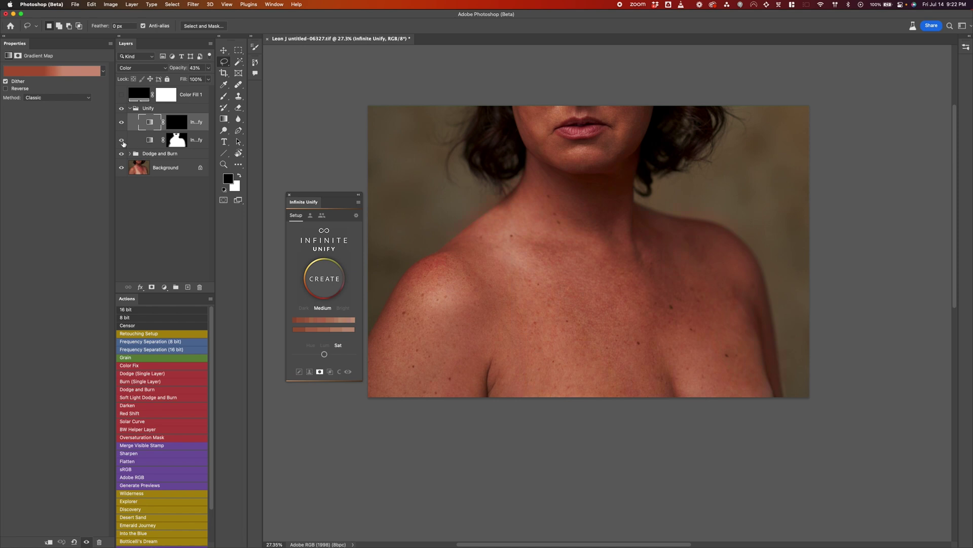
click(177, 126)
key(b)
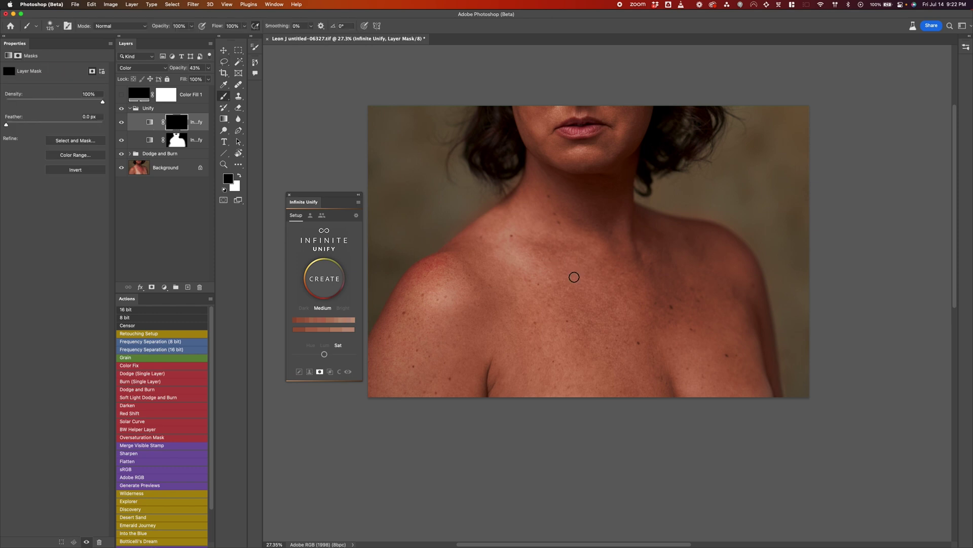
key(bracketright)
key(bracketright)
key(bracketright)
key(bracketright)
key(bracketright)
click(199, 142)
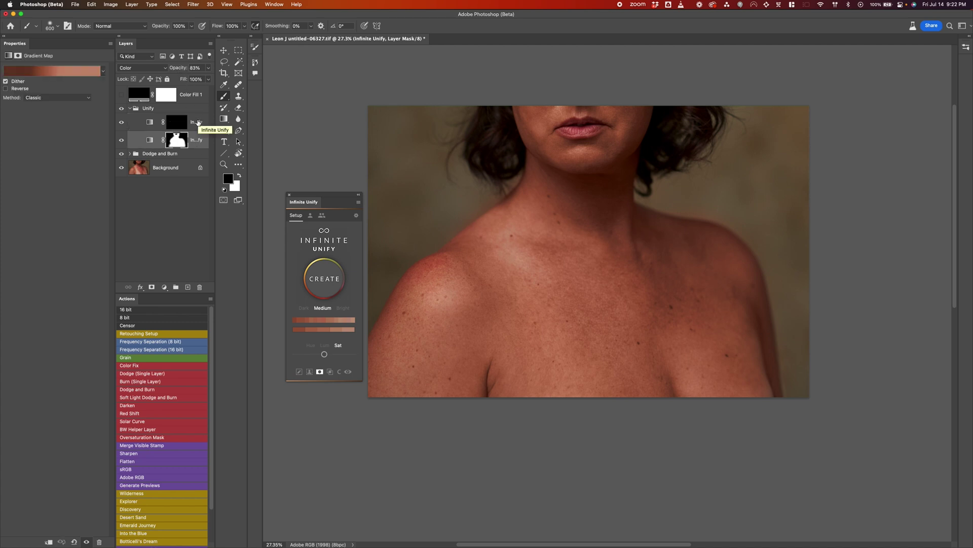
Step: Paint the new Infinite Unify layer's mask white over the left shoulder and upper arm
click(198, 122)
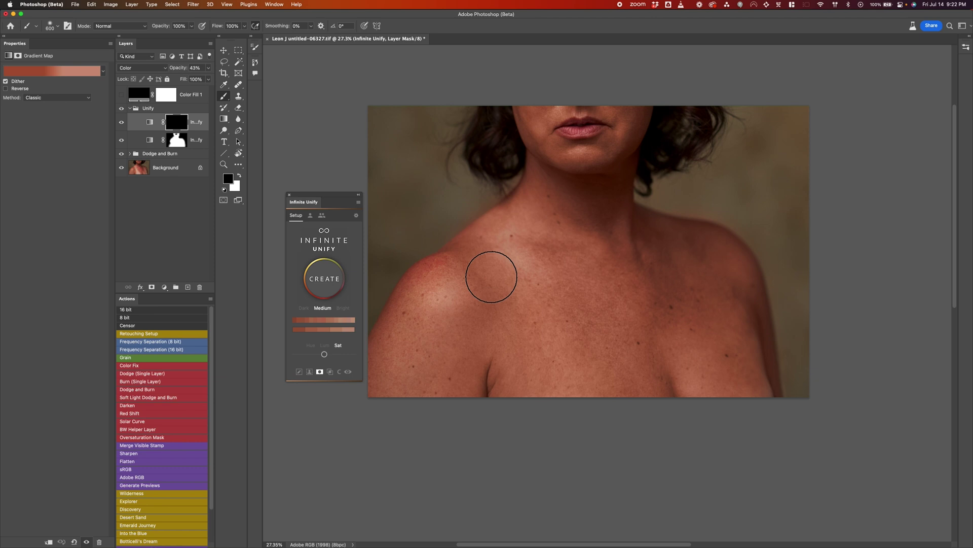
key(x)
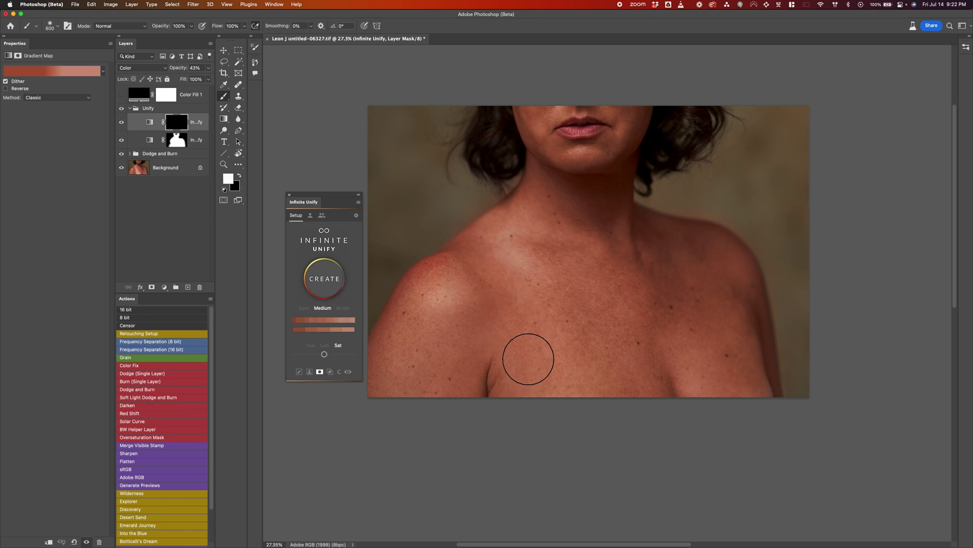
key(bracketleft)
key(bracketleft)
key(bracketleft)
key(bracketleft)
key(bracketleft)
mouse_move(436, 264)
mouse_down()
mouse_move(452, 256)
mouse_move(447, 263)
mouse_up()
key(bracketright)
key(bracketright)
key(bracketright)
key(bracketright)
key(bracketright)
key(bracketright)
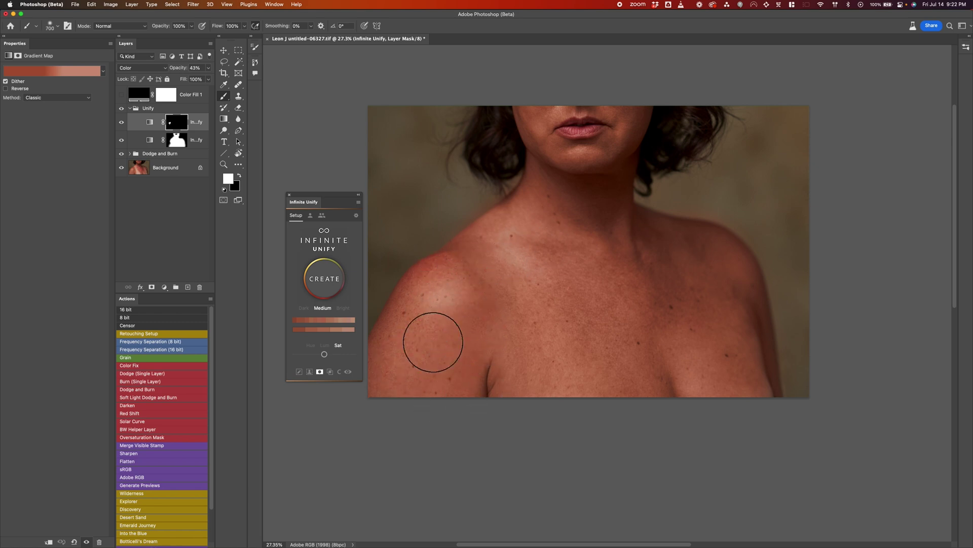
mouse_move(427, 365)
mouse_down()
mouse_move(445, 341)
mouse_move(430, 315)
mouse_move(484, 321)
mouse_move(459, 334)
mouse_move(446, 372)
mouse_up()
Step: Shift the new gradient map's hue, undo a stroke on the neck, and set black with a 300 brush
click(311, 346)
mouse_move(323, 354)
mouse_down()
mouse_move(315, 356)
mouse_move(348, 356)
mouse_move(329, 355)
mouse_up()
key(bracketleft)
click(617, 195)
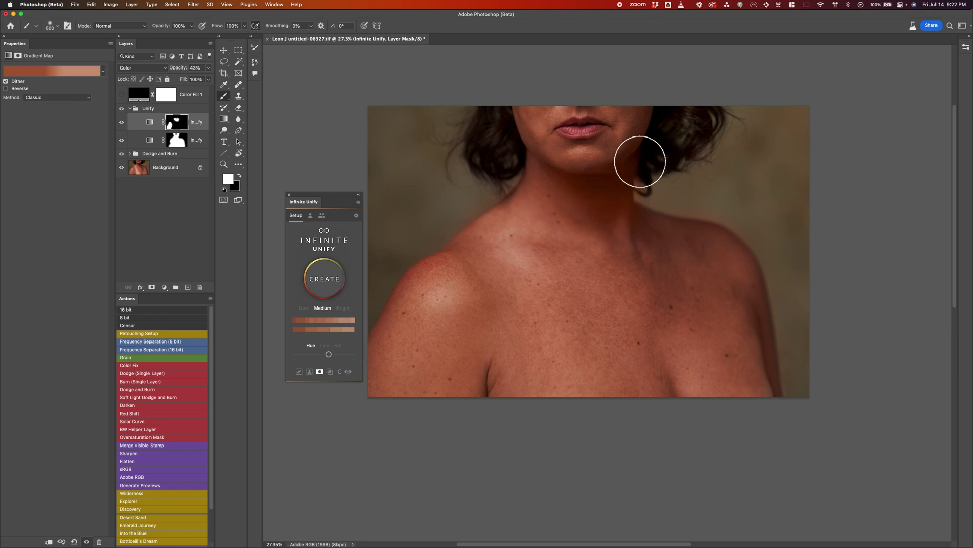
key(super+z)
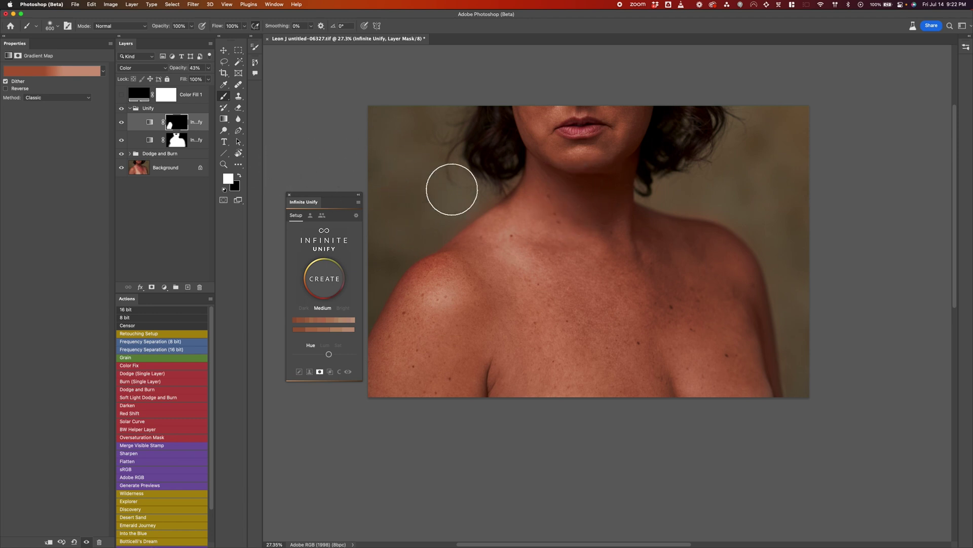
key(x)
key(bracketleft)
key(bracketleft)
key(bracketleft)
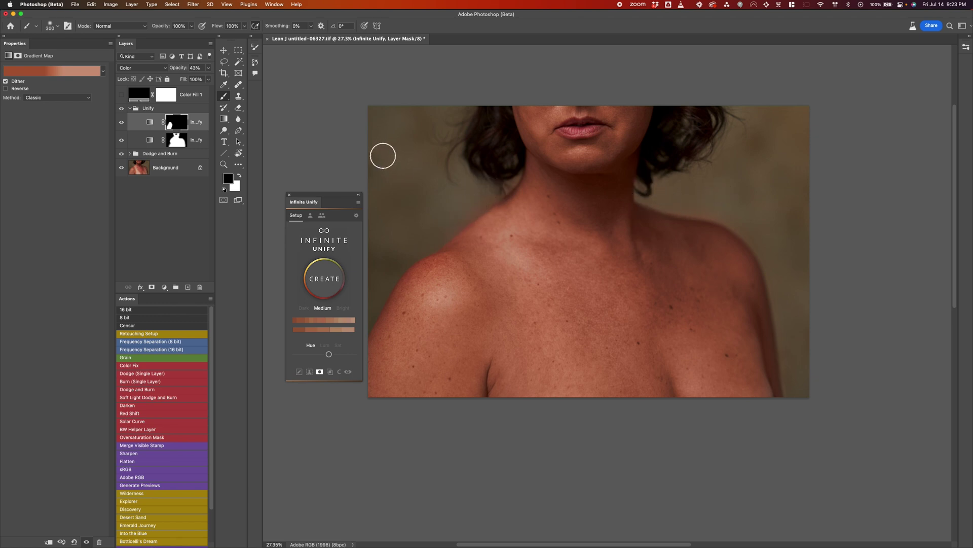
Step: Hide the second Infinite Unify layer and drag it to the trash
click(123, 123)
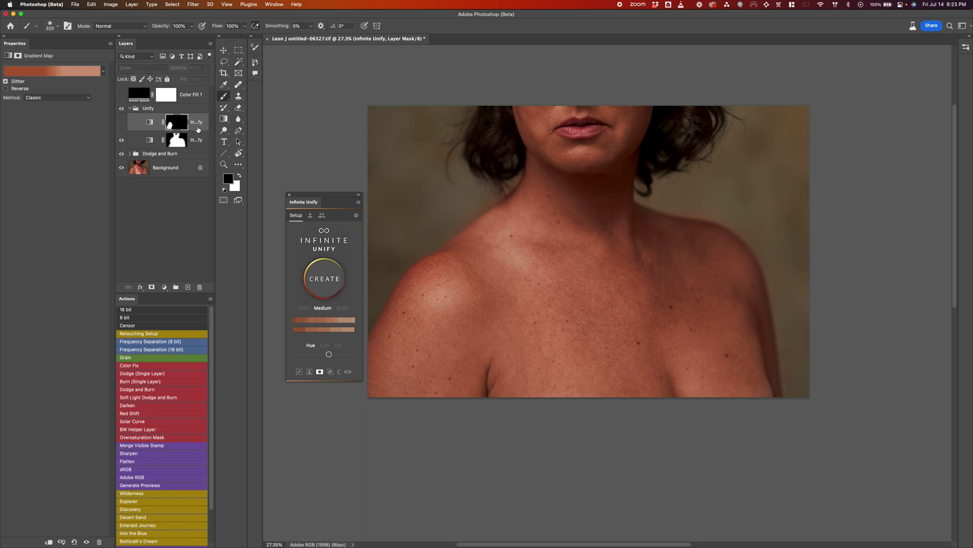
drag(200, 128, 199, 287)
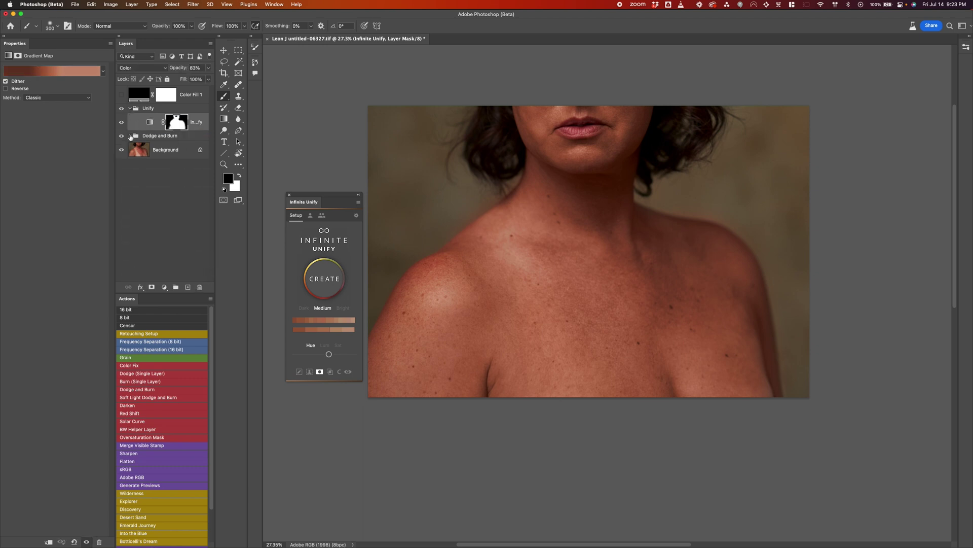
Step: Expand the Dodge and Burn group and compare the retouch against the original Background, zooming briefly
click(130, 135)
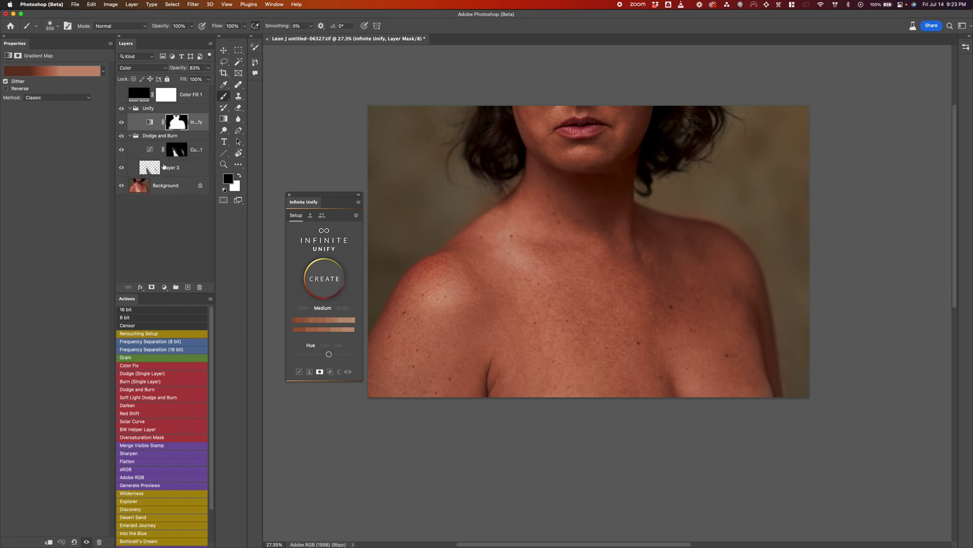
alt+click(121, 186)
alt+click(122, 186)
key(z)
scroll(610, 262, down, 4)
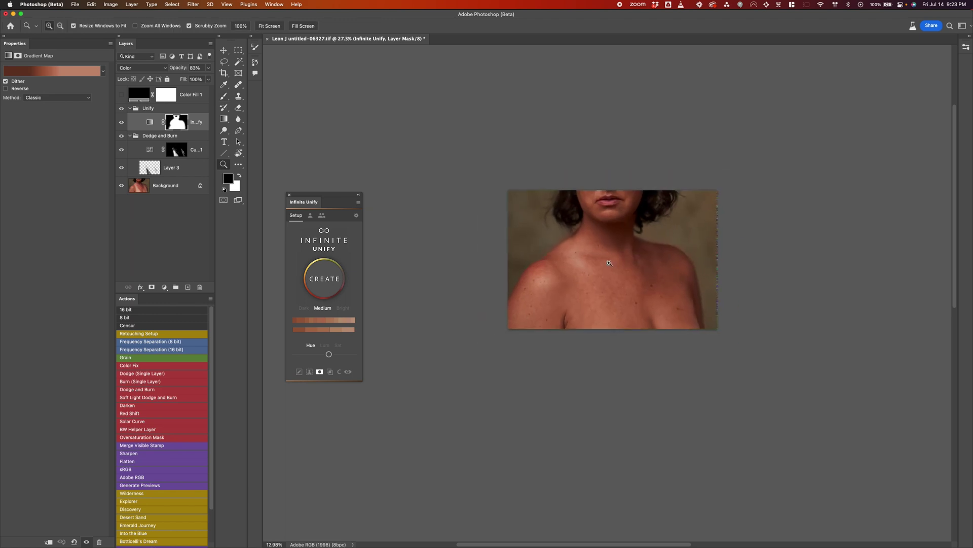
scroll(610, 263, up, 3)
key(b)
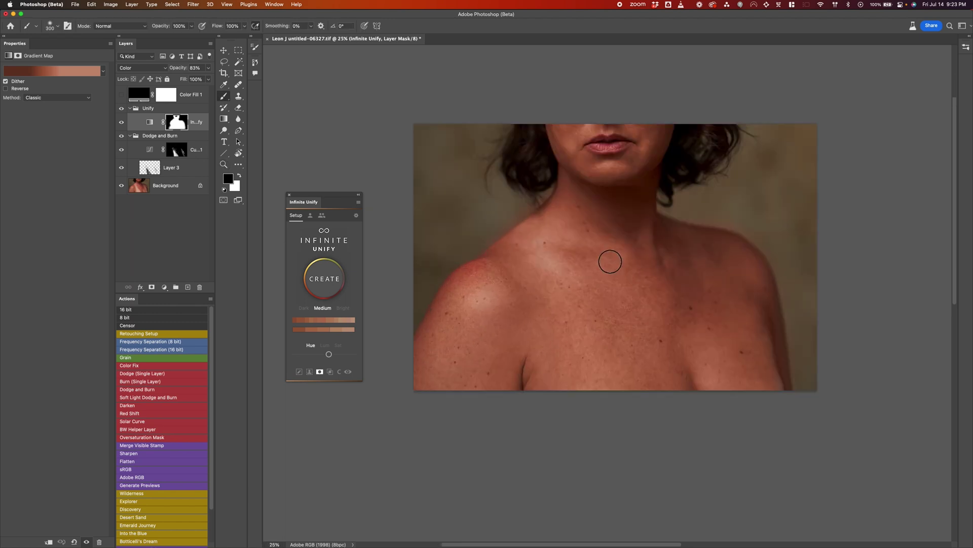